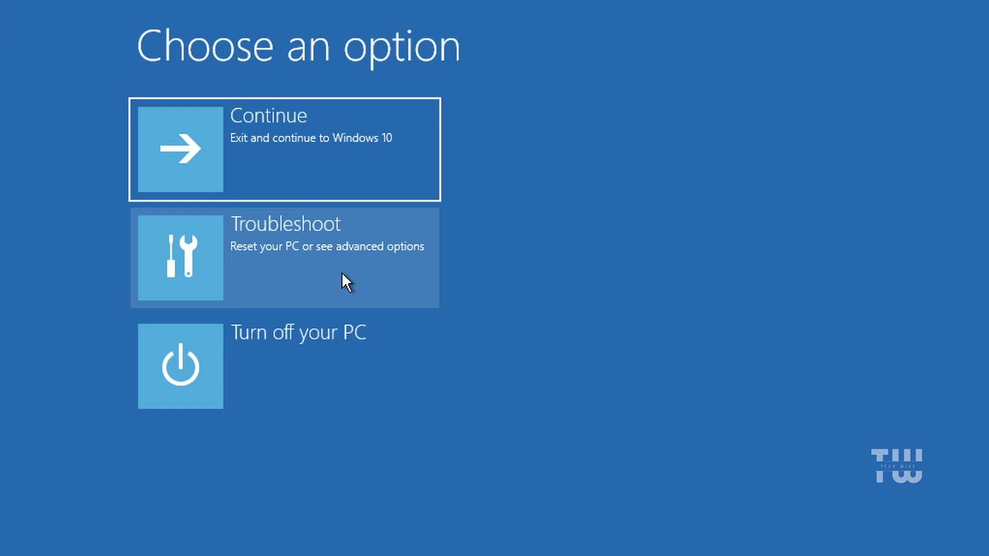
- Launch Startup Repair from Troubleshoot > Advanced options; it reports it couldn't repair the PC
{"action": "left_click", "coordinate": [342, 272]}
{"action": "left_click", "coordinate": [351, 280]}
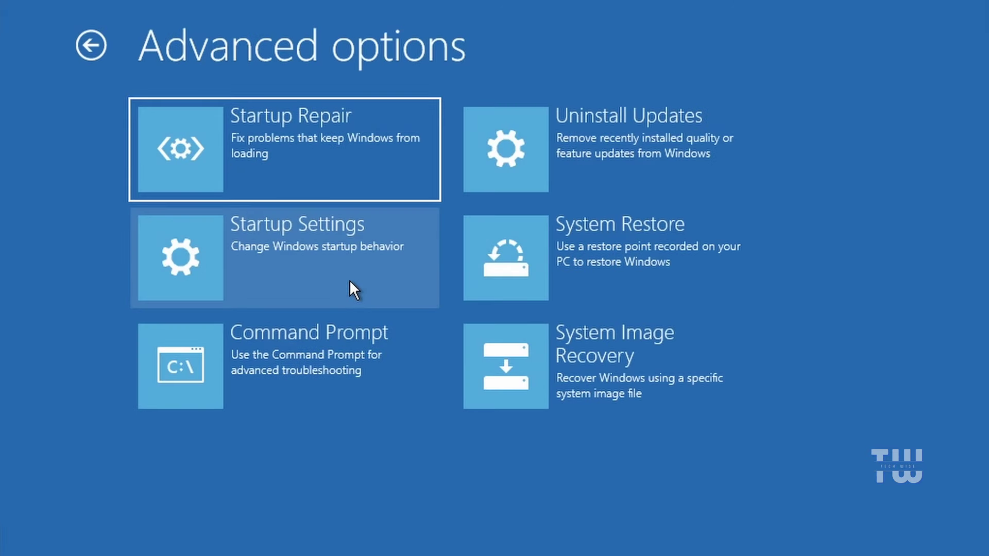
{"action": "left_click", "coordinate": [357, 158]}
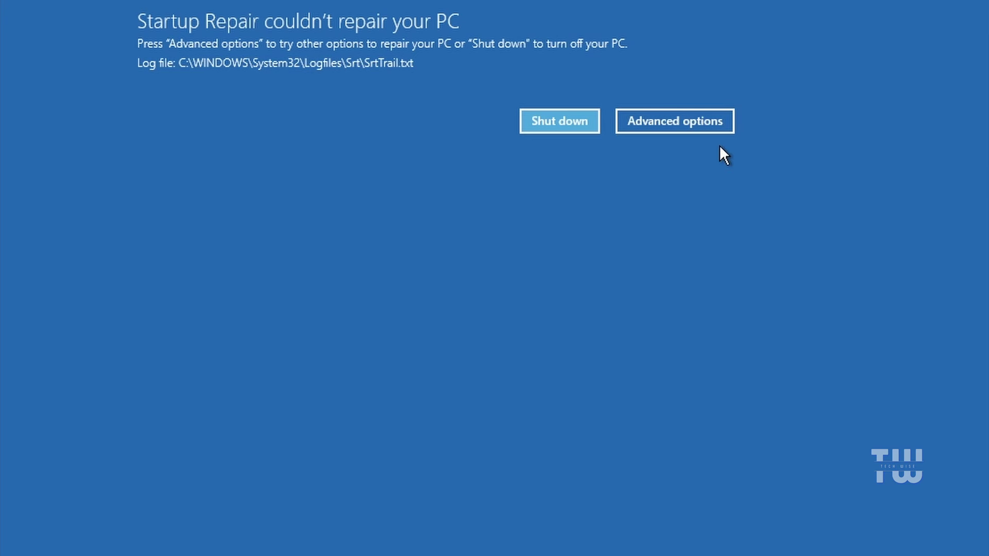
- Start System Restore from Advanced options and sign in with the administrator account's password
{"action": "left_click", "coordinate": [704, 129]}
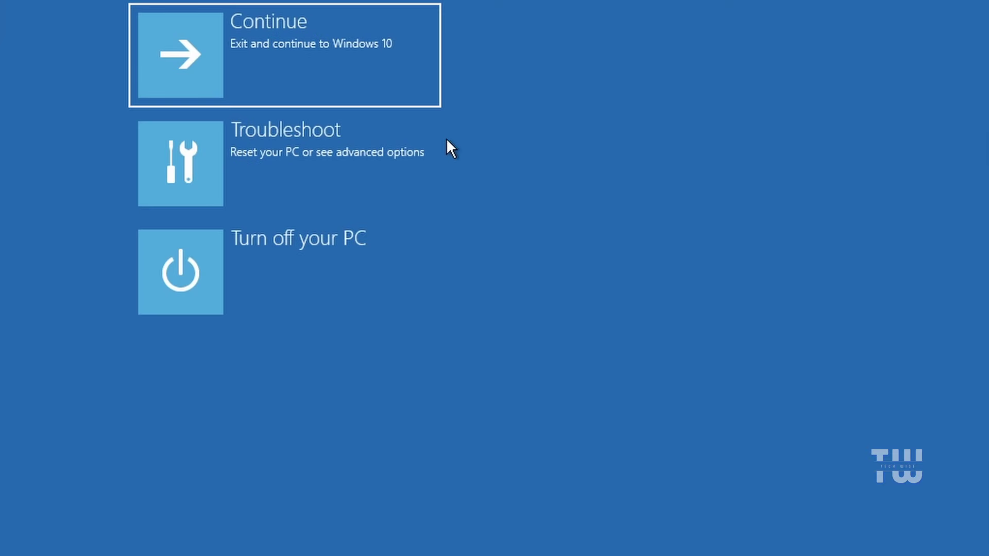
{"action": "left_click", "coordinate": [349, 143]}
{"action": "left_click", "coordinate": [326, 136]}
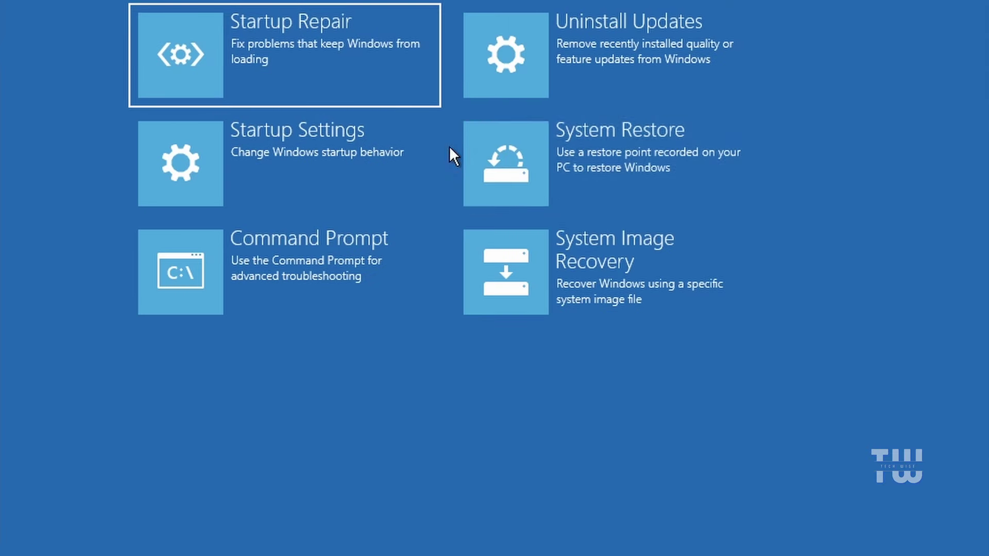
{"action": "left_click", "coordinate": [573, 157]}
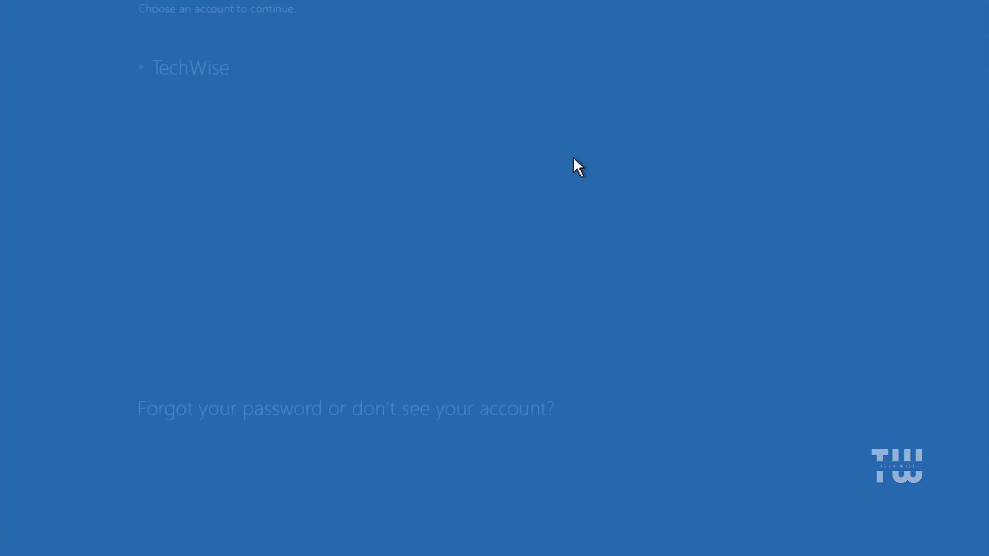
{"action": "left_click", "coordinate": [297, 76]}
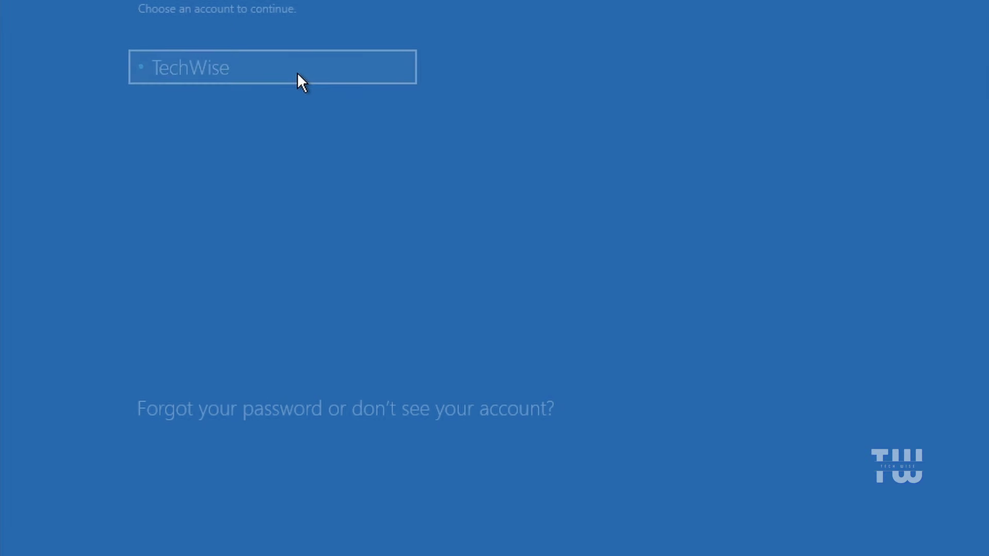
{"action": "type", "text": "********"}
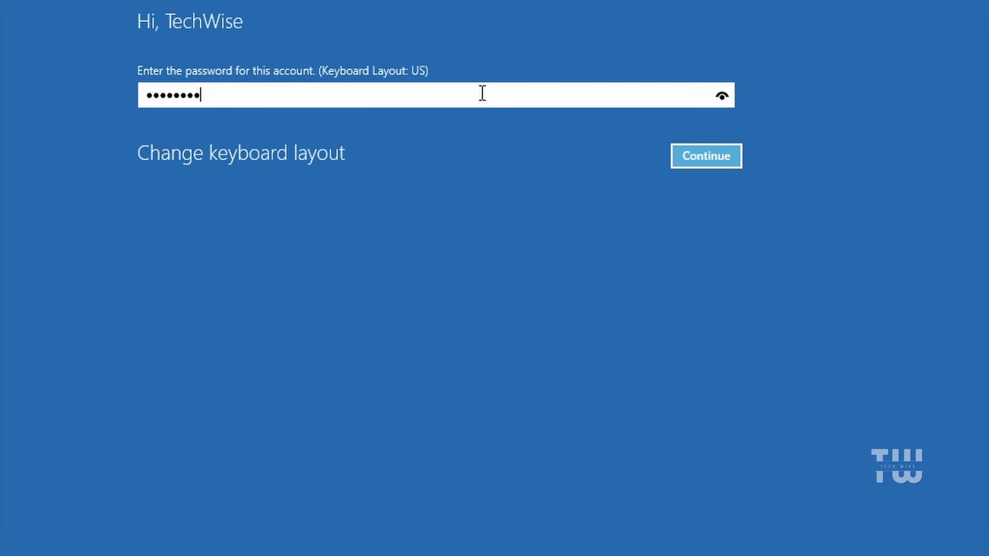
{"action": "left_click", "coordinate": [680, 154]}
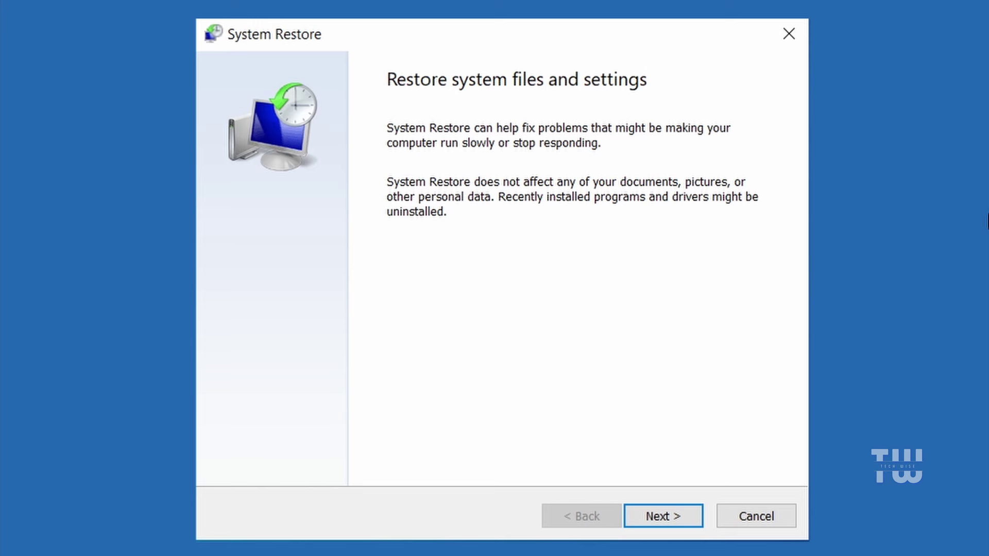
- Choose the 'Manual: before update' restore point and proceed to the confirmation
{"action": "left_click", "coordinate": [686, 514]}
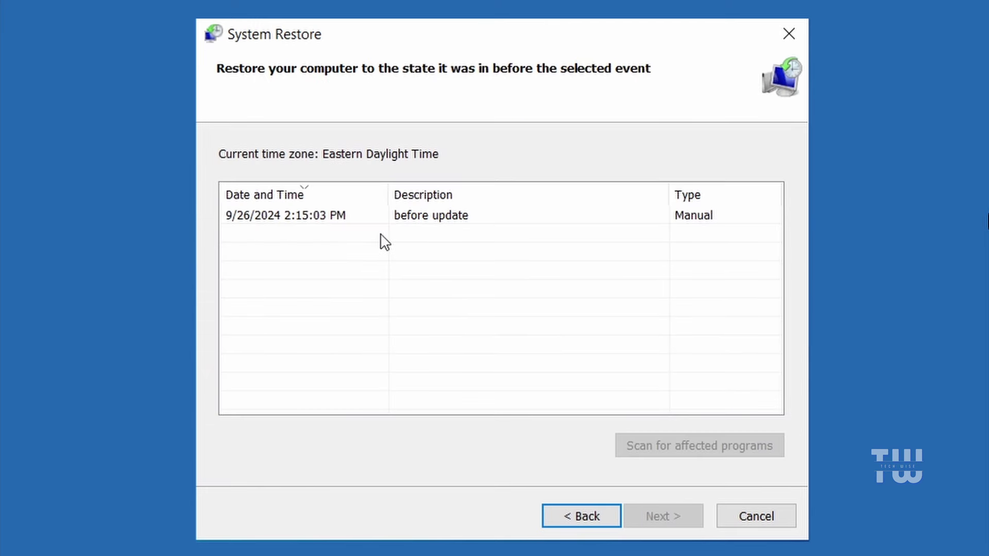
{"action": "left_click", "coordinate": [358, 213]}
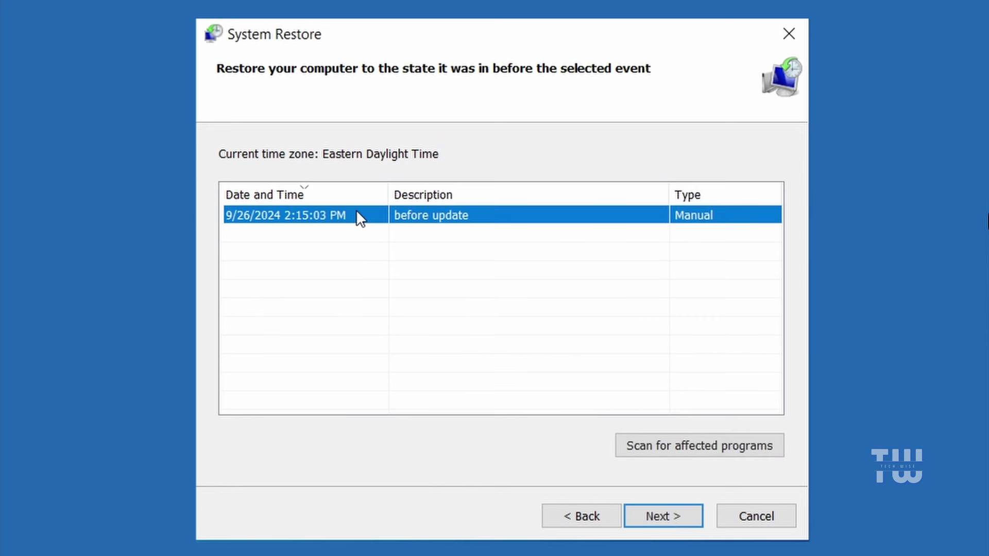
{"action": "left_click", "coordinate": [665, 518]}
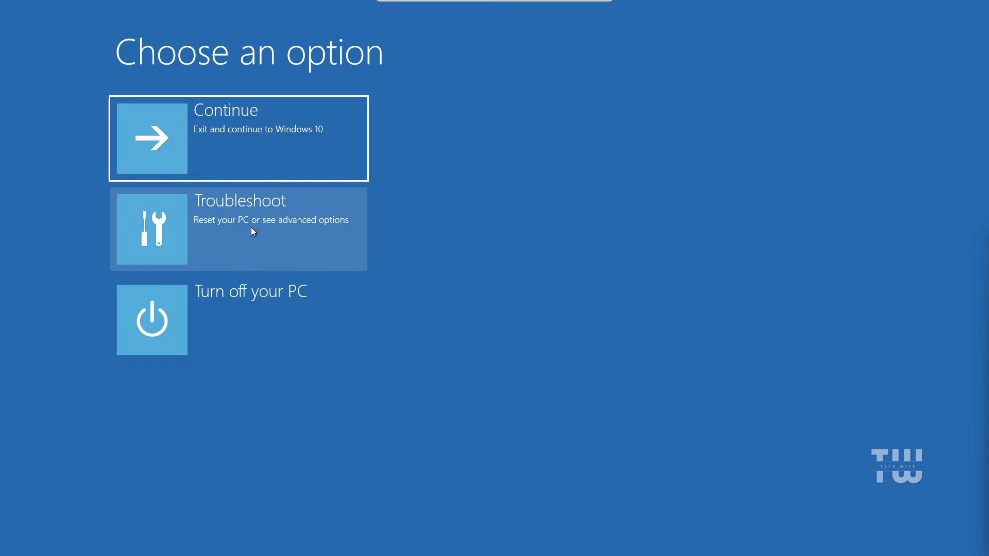
- Open the recovery Command Prompt and run chkdsk /f /r C: to fix file system errors
{"action": "left_click", "coordinate": [252, 228]}
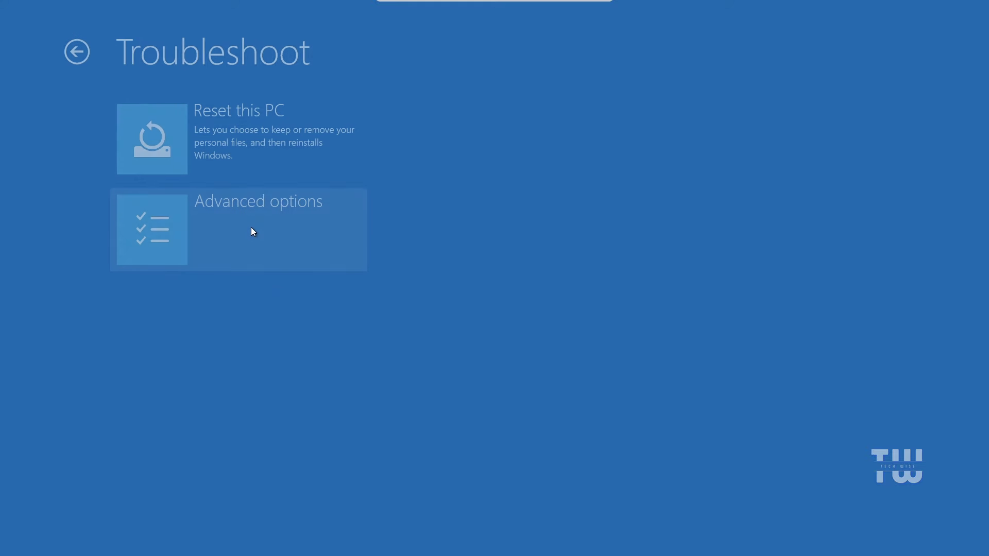
{"action": "left_click", "coordinate": [267, 232]}
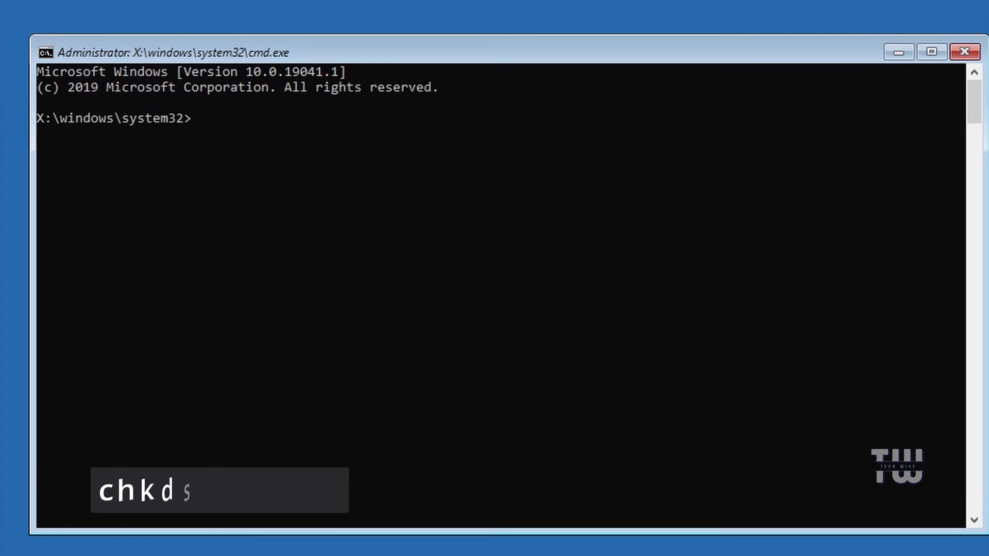
{"action": "type", "text": "chkdsk /f"}
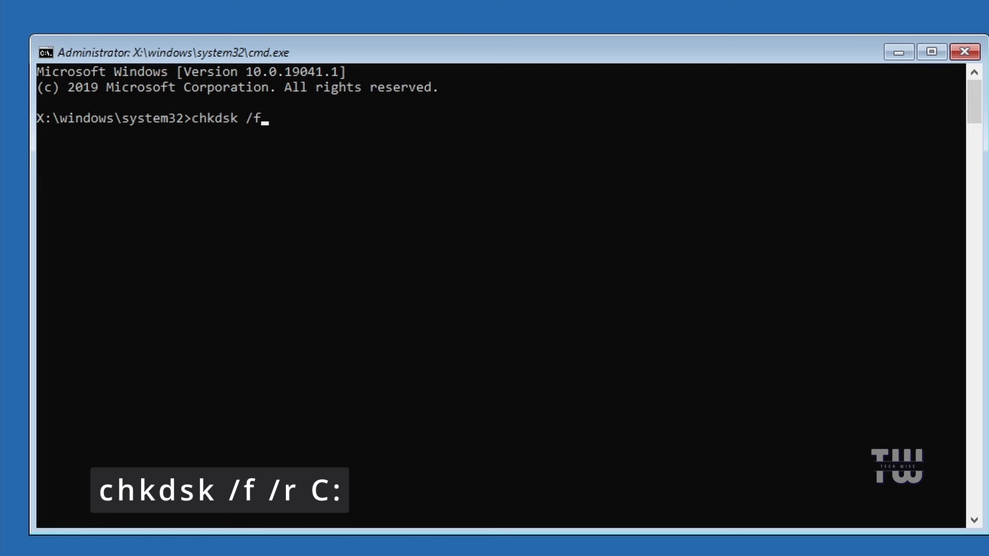
{"action": "type", "text": " /r C:"}
{"action": "key", "text": "Return"}
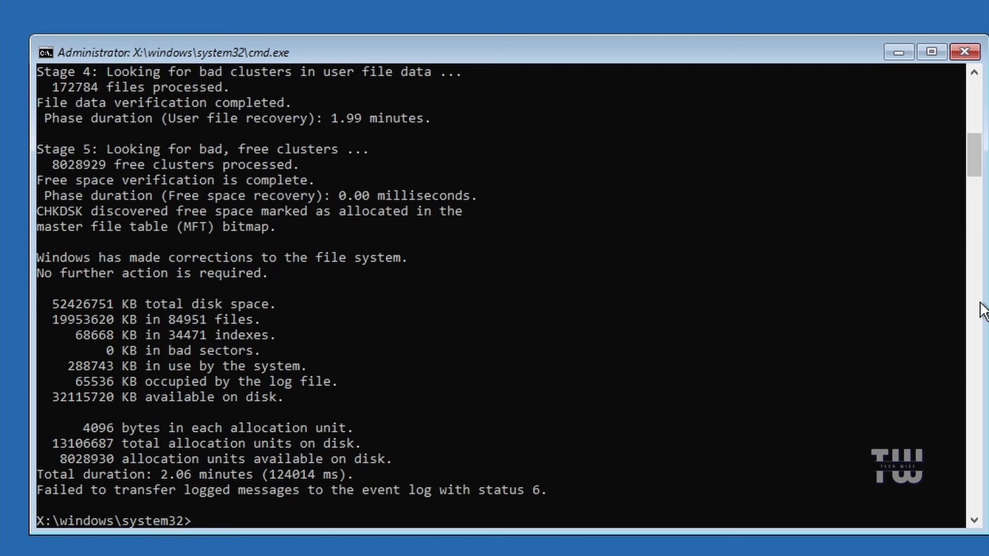
{"action": "left_click", "coordinate": [979, 309]}
- Exit the current console and launch a new Command Prompt via Troubleshoot > Advanced options
{"action": "type", "text": "exit"}
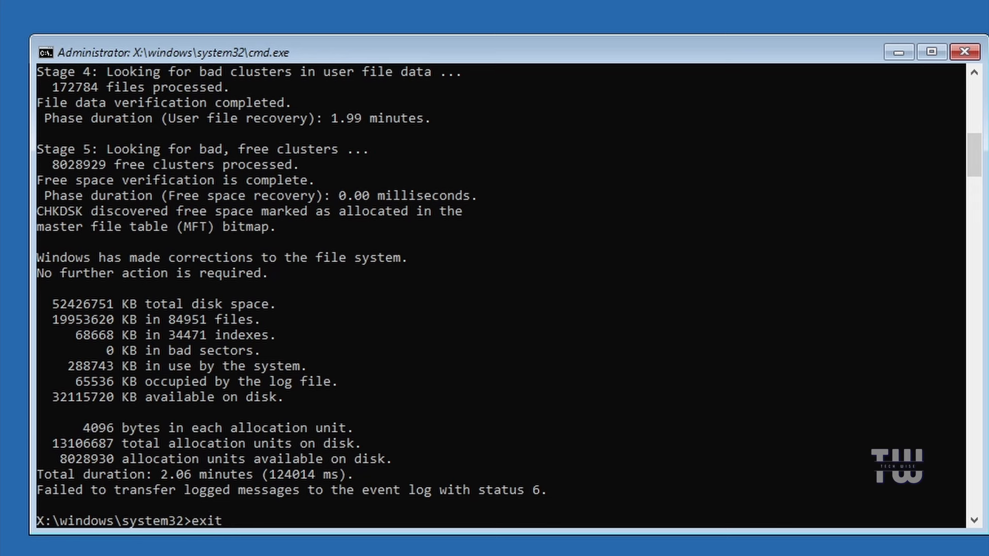
{"action": "key", "text": "Return"}
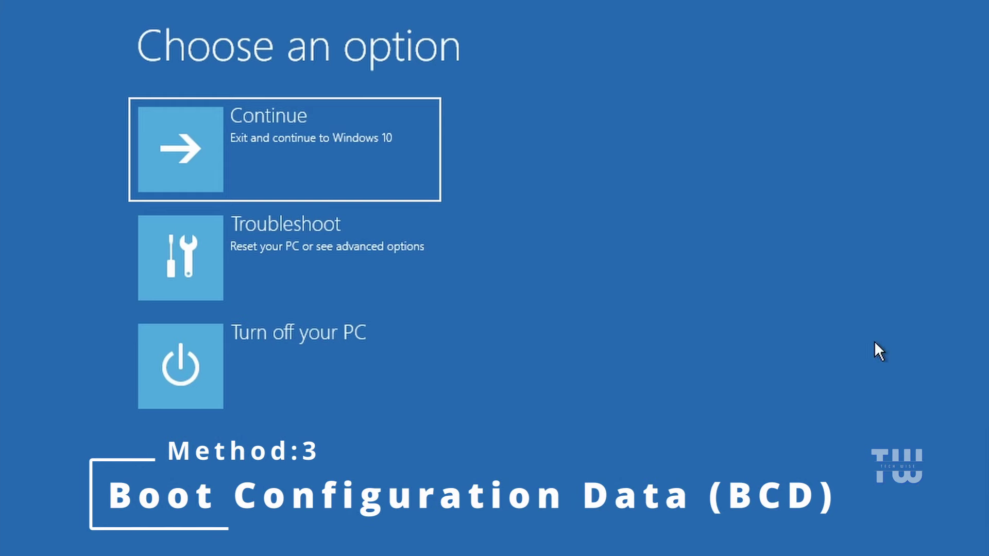
{"action": "left_click", "coordinate": [319, 236]}
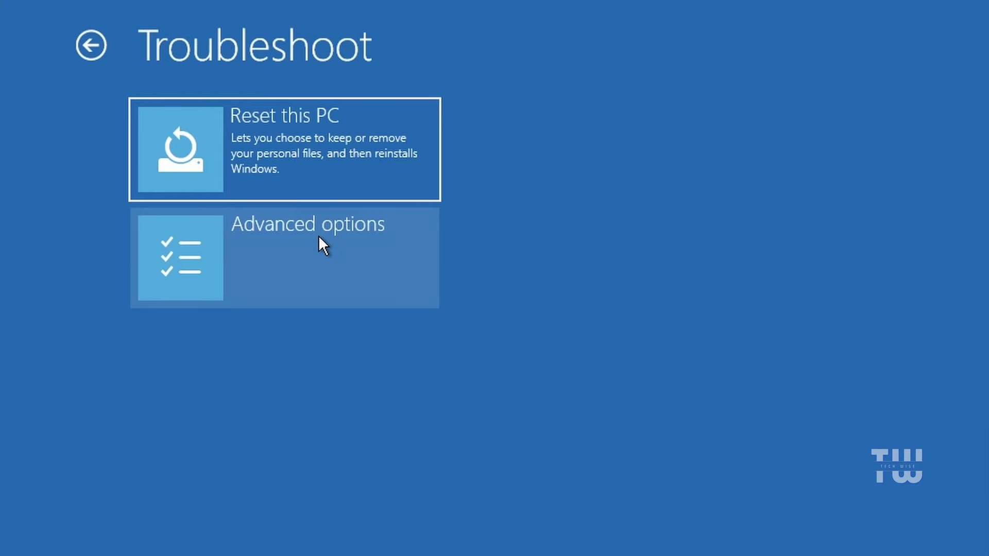
{"action": "left_click", "coordinate": [318, 235]}
{"action": "left_click", "coordinate": [312, 353]}
- Start DiskPart and list the volumes on the disk
{"action": "type", "text": "diskpart"}
{"action": "key", "text": "Return"}
{"action": "type", "text": "list vol"}
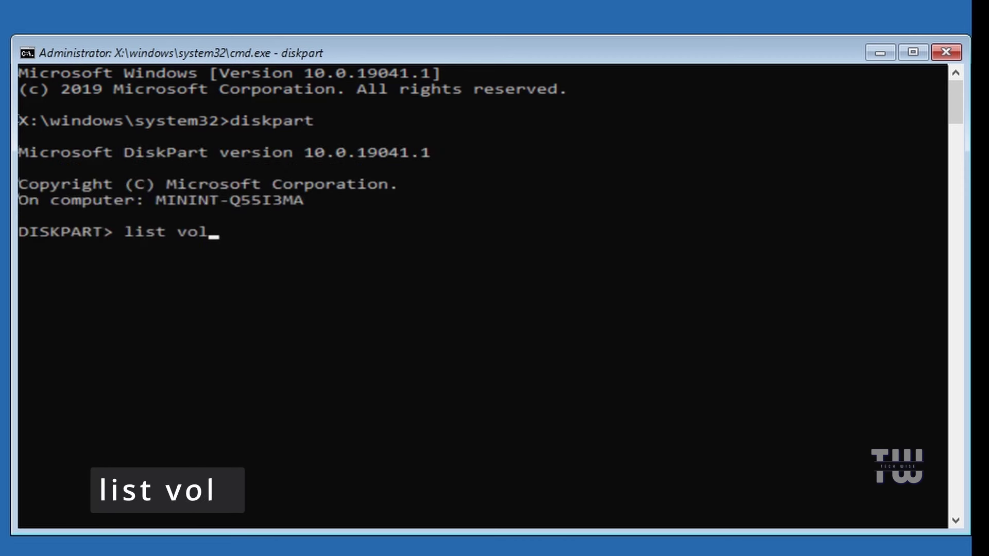
{"action": "key", "text": "Return"}
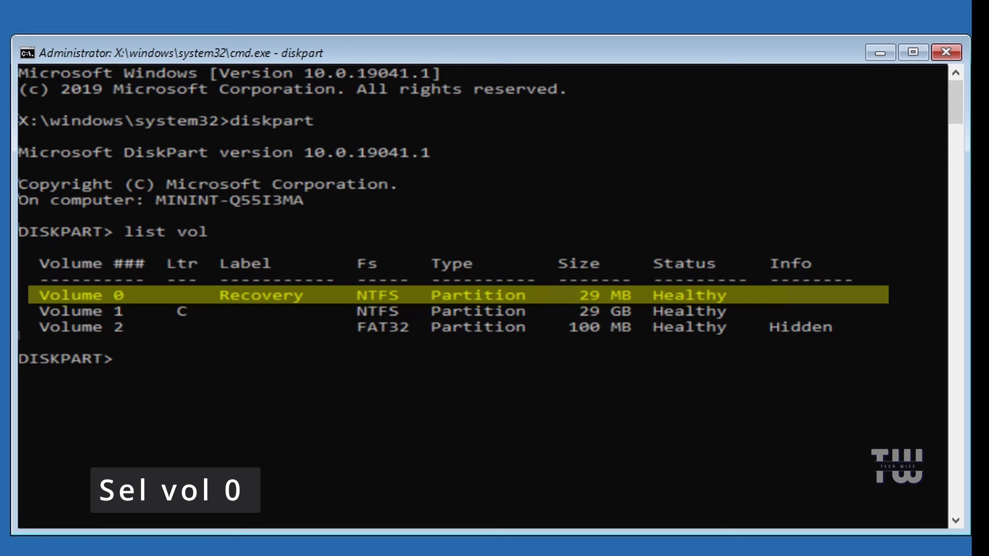
- Select Recovery volume 0, assign it letter Z, and relist volumes to confirm
{"action": "type", "text": "sel vol 0"}
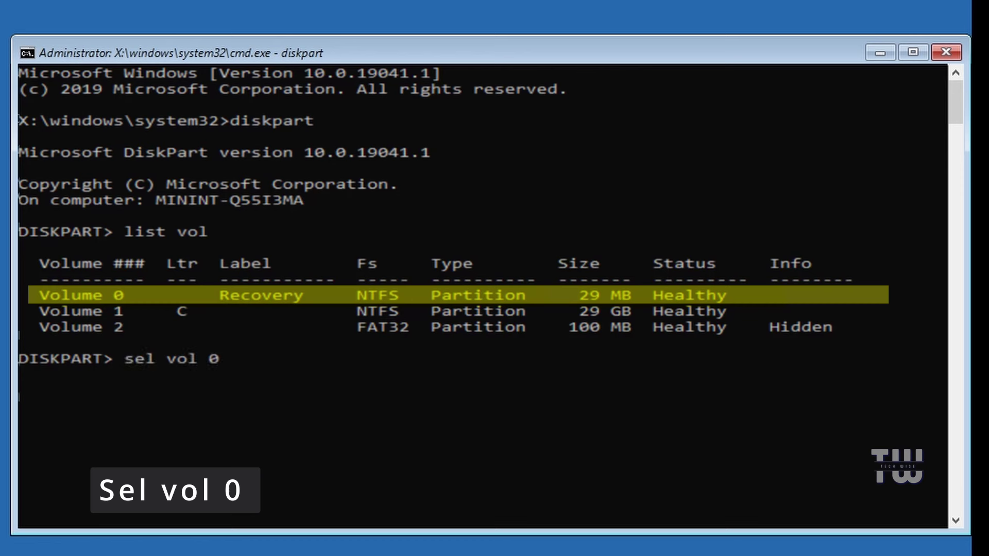
{"action": "key", "text": "Return"}
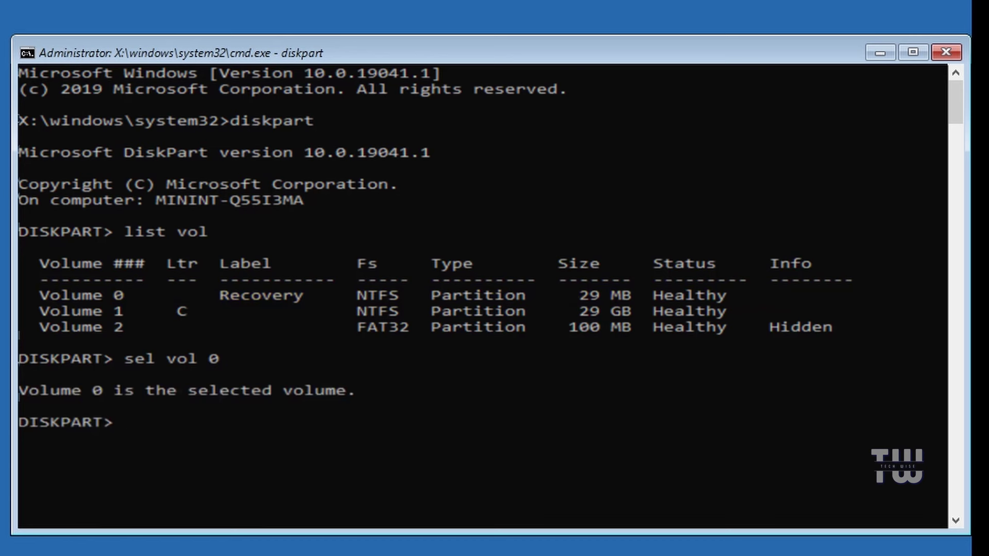
{"action": "type", "text": "assign "}
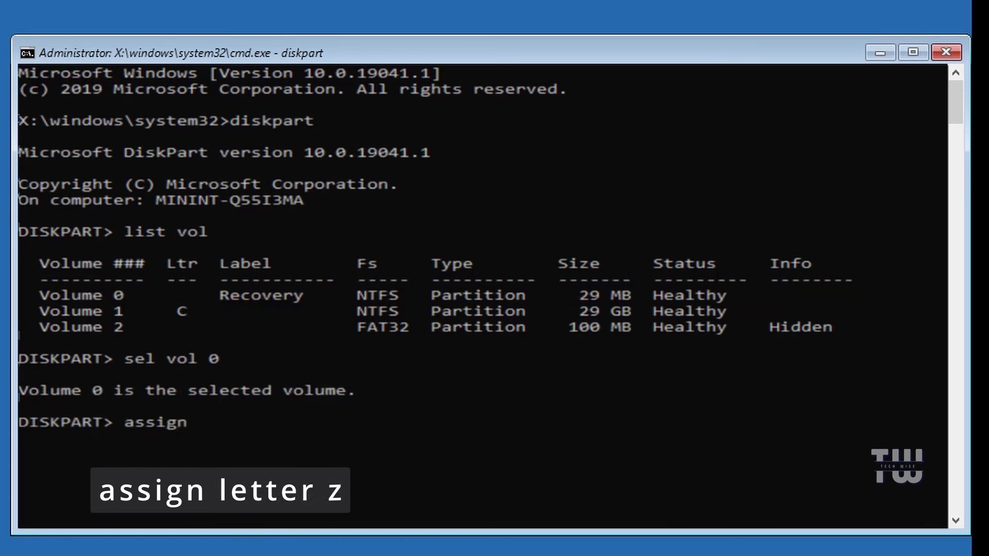
{"action": "type", "text": "letter z"}
{"action": "key", "text": "Return"}
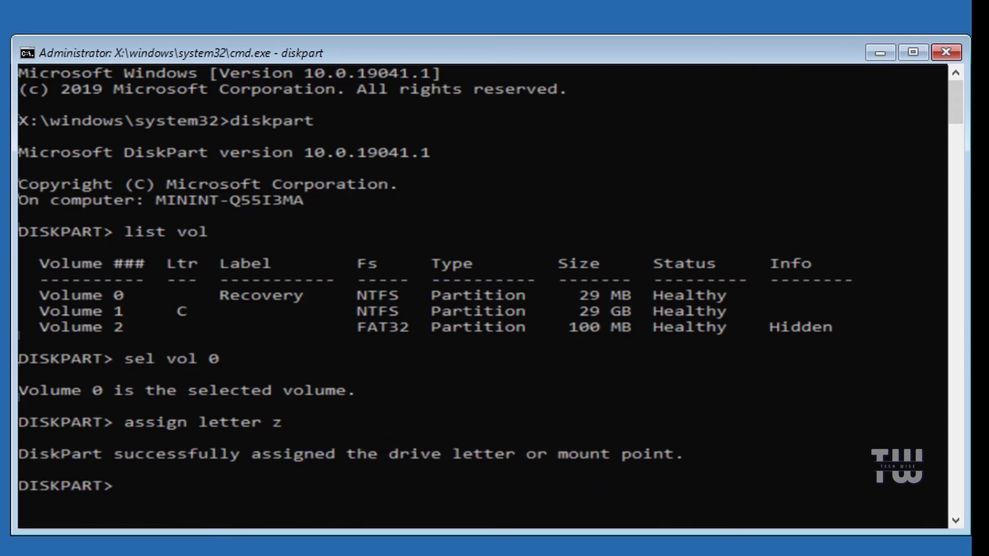
{"action": "type", "text": "list "}
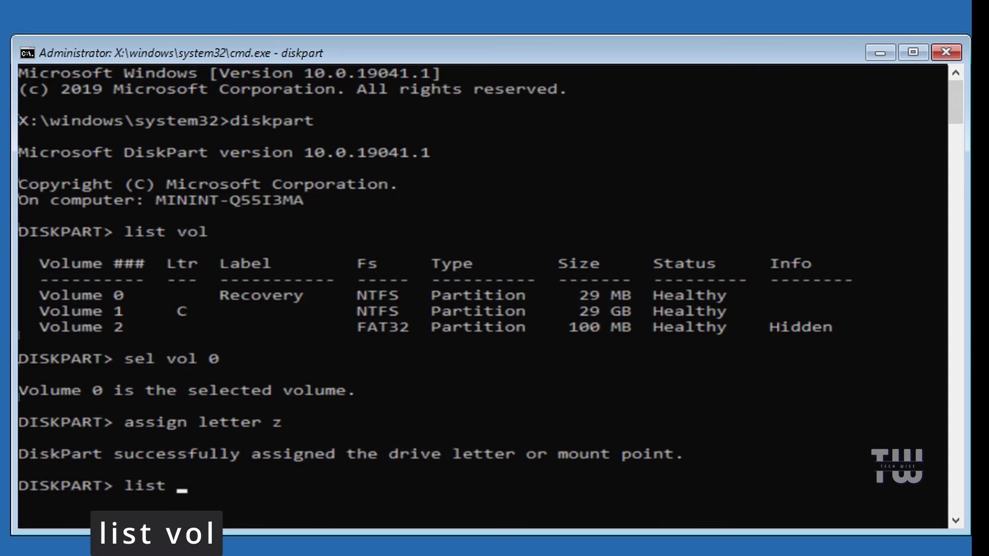
{"action": "type", "text": "vol"}
{"action": "key", "text": "Return"}
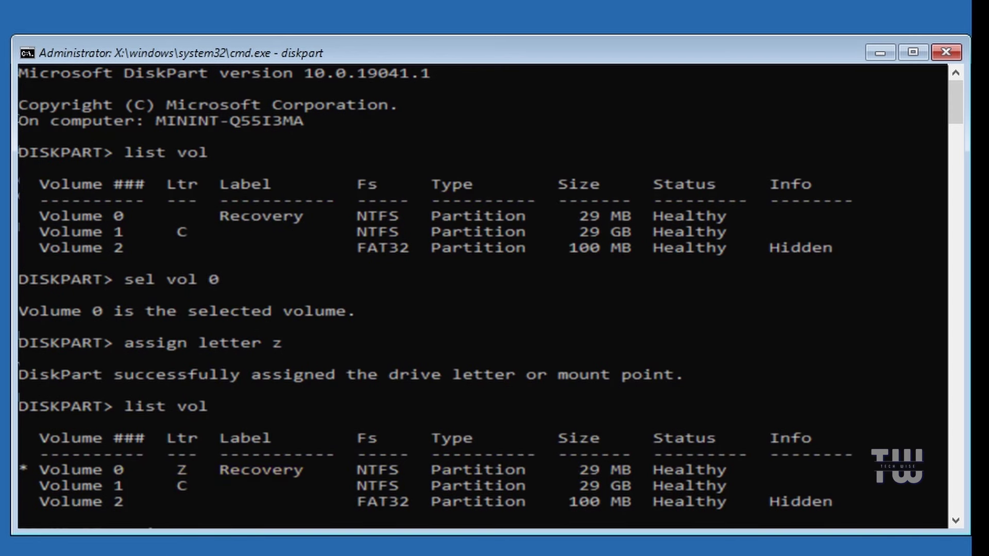
- Leave DiskPart and run bcdboot c:\windows /s z: /f ALL to recreate the boot files
{"action": "key", "text": "Return"}
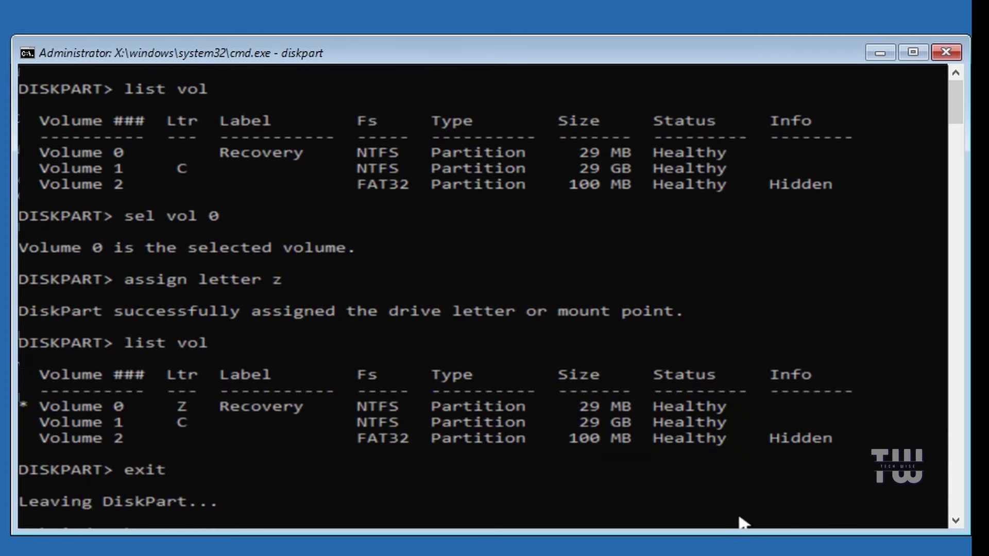
{"action": "scroll", "coordinate": [883, 397], "scroll_direction": "down", "scroll_amount": 4}
{"action": "type", "text": "bcdboot c:"}
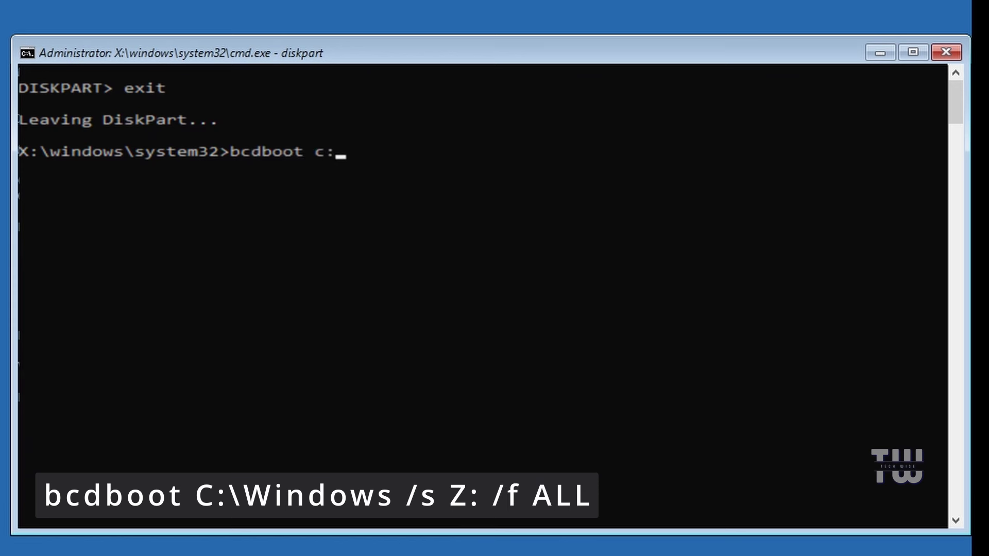
{"action": "type", "text": "\\windows"}
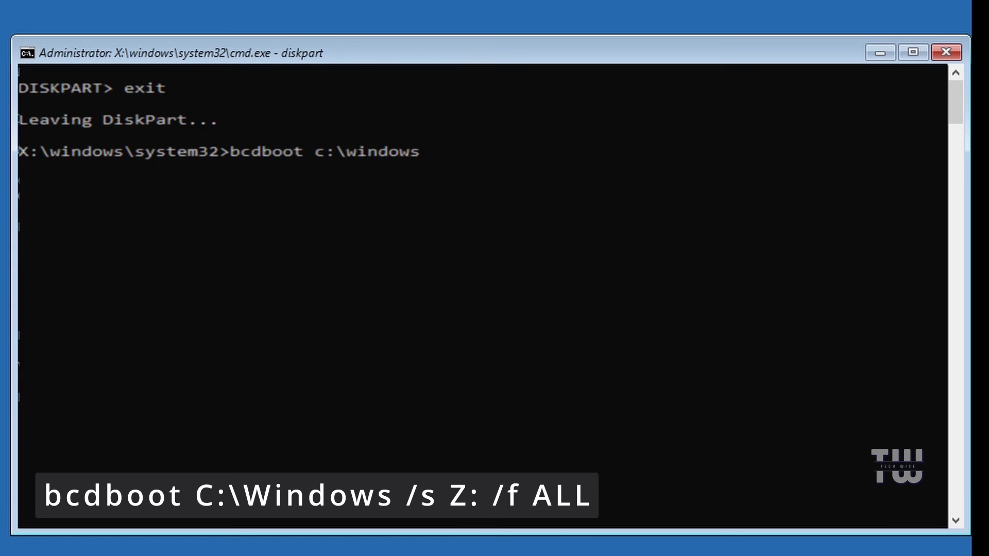
{"action": "type", "text": " /s z: /f ALL"}
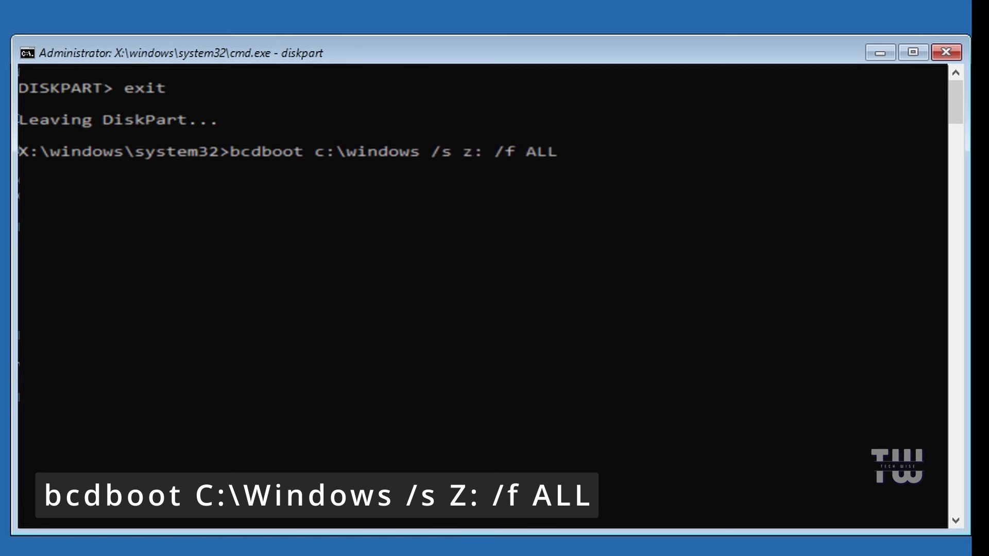
{"action": "key", "text": "Return"}
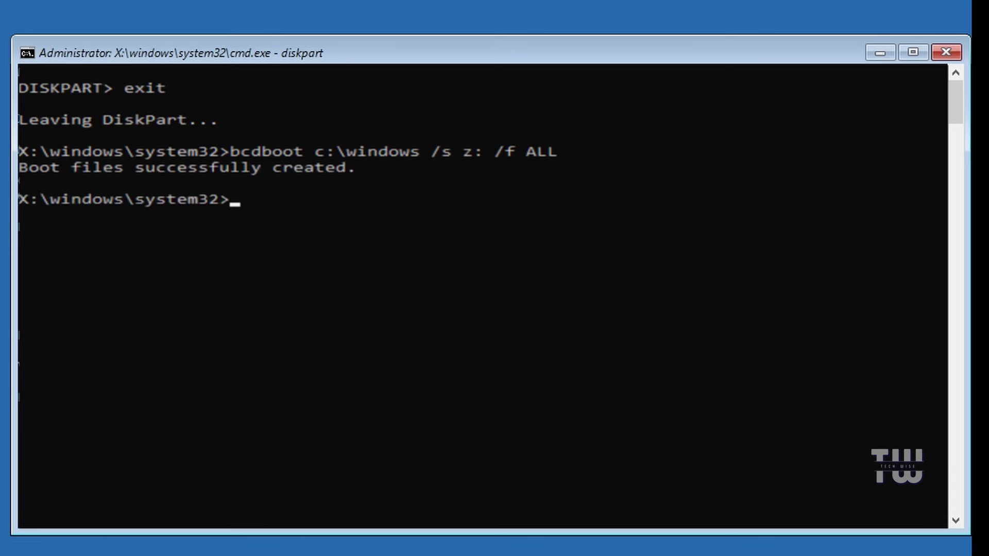
- Run bootrec /fixmbr, bootrec /fixboot and bootrec /rebuildbcd in sequence
{"action": "type", "text": "bootrec"}
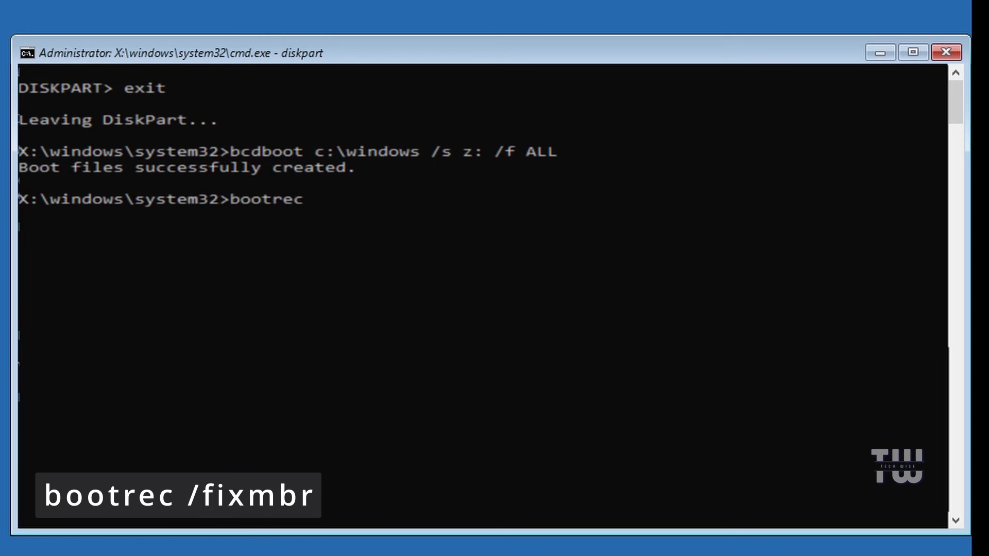
{"action": "type", "text": " /fixmbr"}
{"action": "key", "text": "Return"}
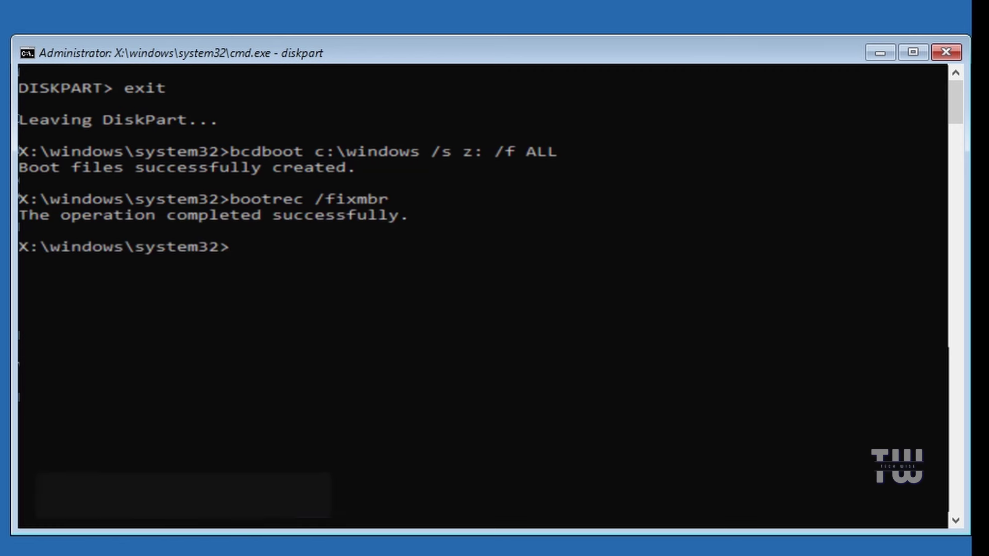
{"action": "type", "text": "bootrec /fi"}
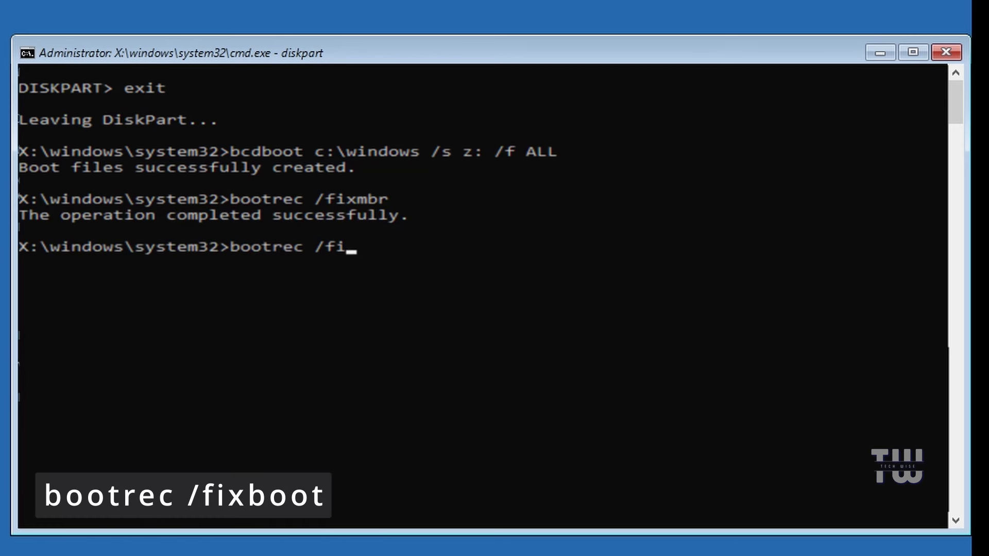
{"action": "type", "text": "xboot"}
{"action": "key", "text": "Return"}
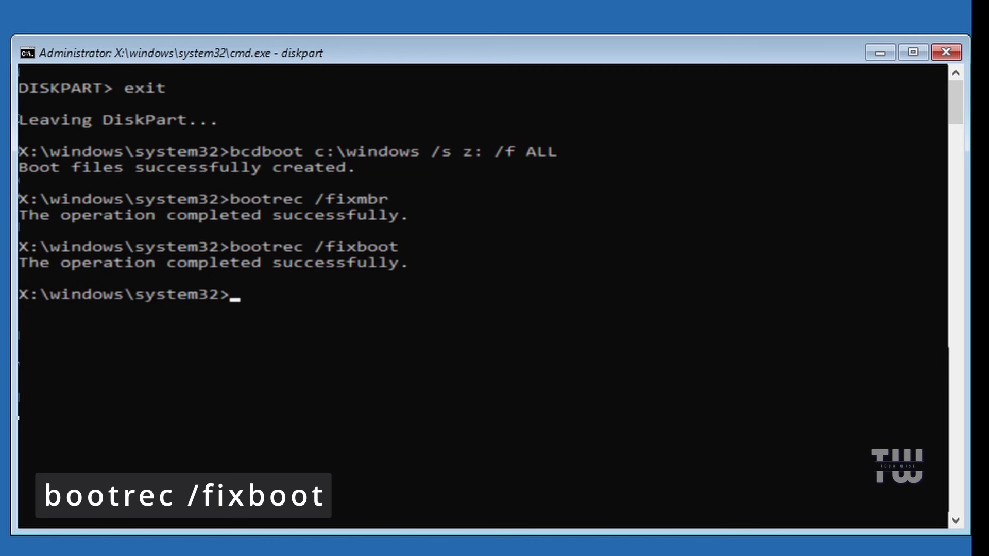
{"action": "type", "text": "boot"}
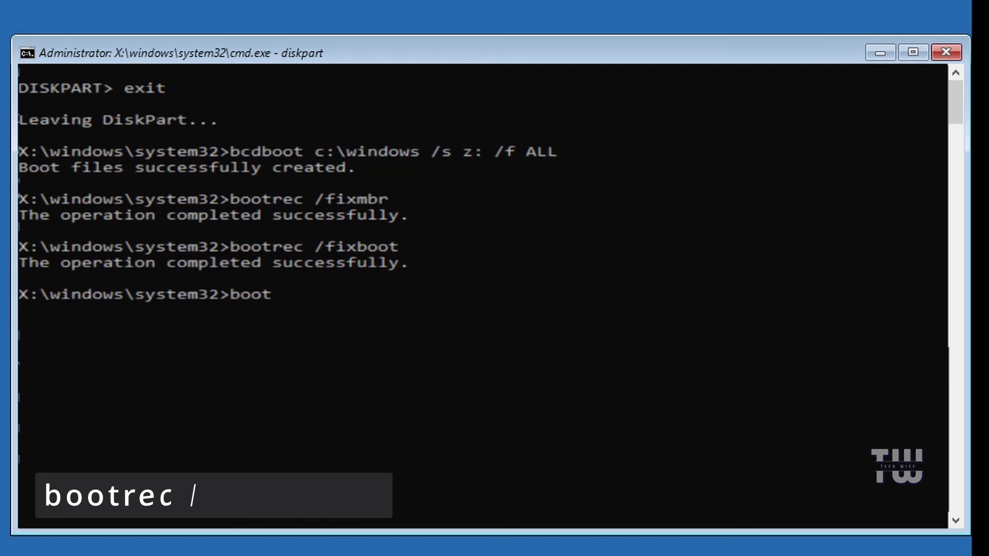
{"action": "type", "text": "rec"}
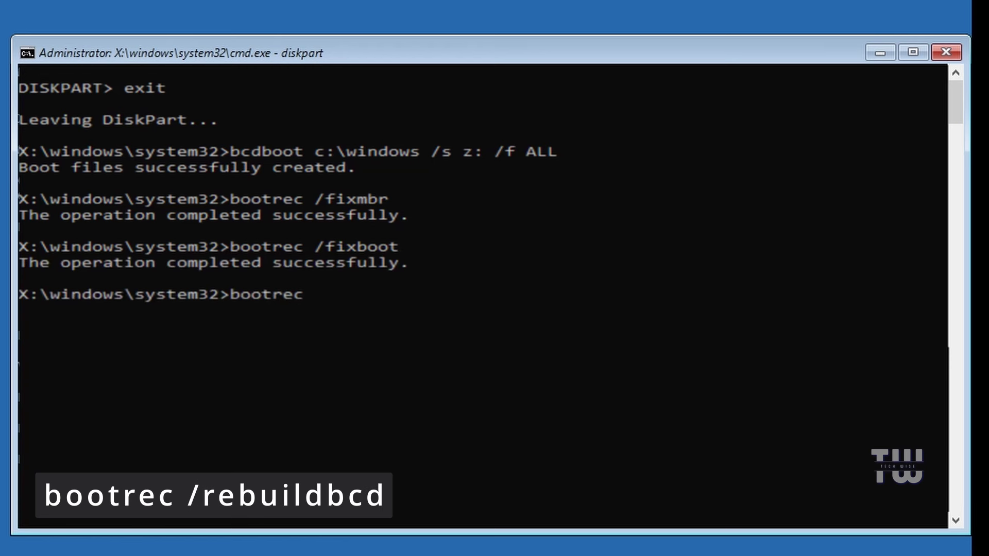
{"action": "type", "text": " /rebuild"}
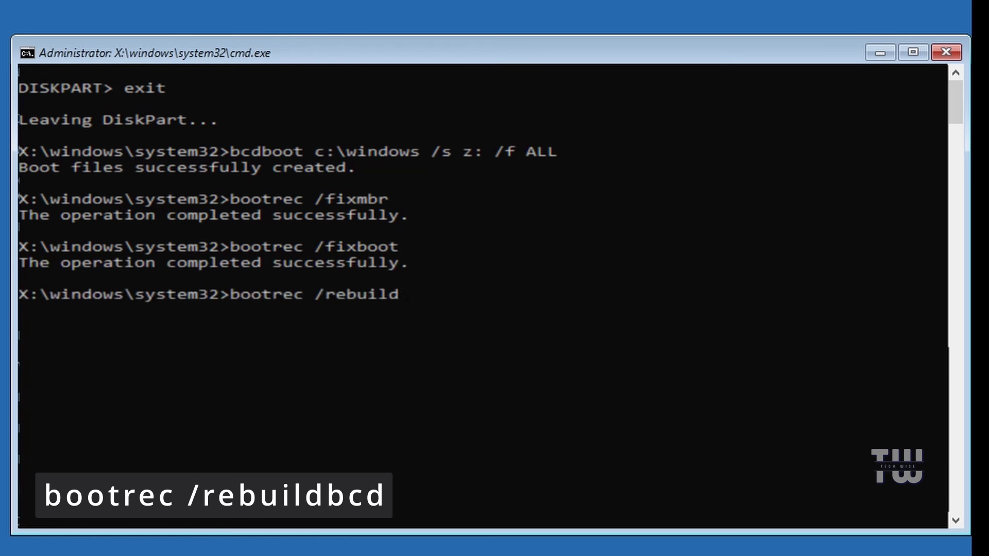
{"action": "type", "text": "bcd"}
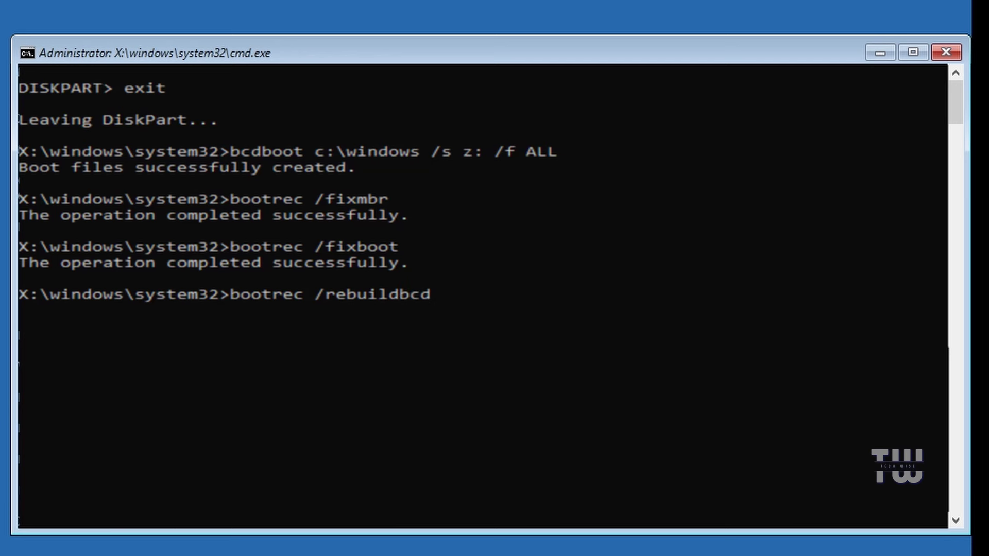
{"action": "key", "text": "Return"}
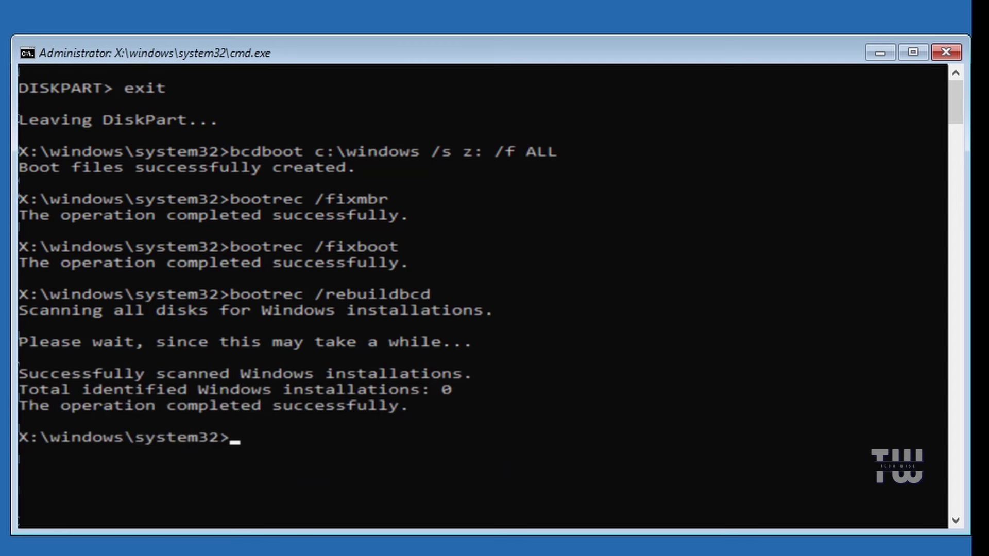
- Exit the console and open a fresh Command Prompt from Advanced options
{"action": "type", "text": "exit"}
{"action": "key", "text": "Return"}
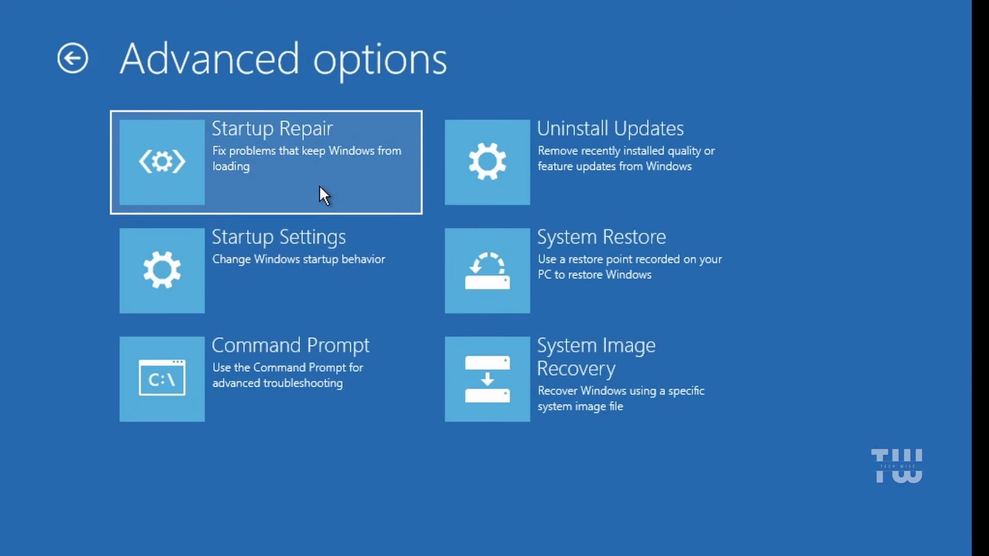
{"action": "left_click", "coordinate": [283, 346]}
- Run diskpart and list volume to verify C: is the 29 GB volume, then exit DiskPart
{"action": "type", "text": "diskpart"}
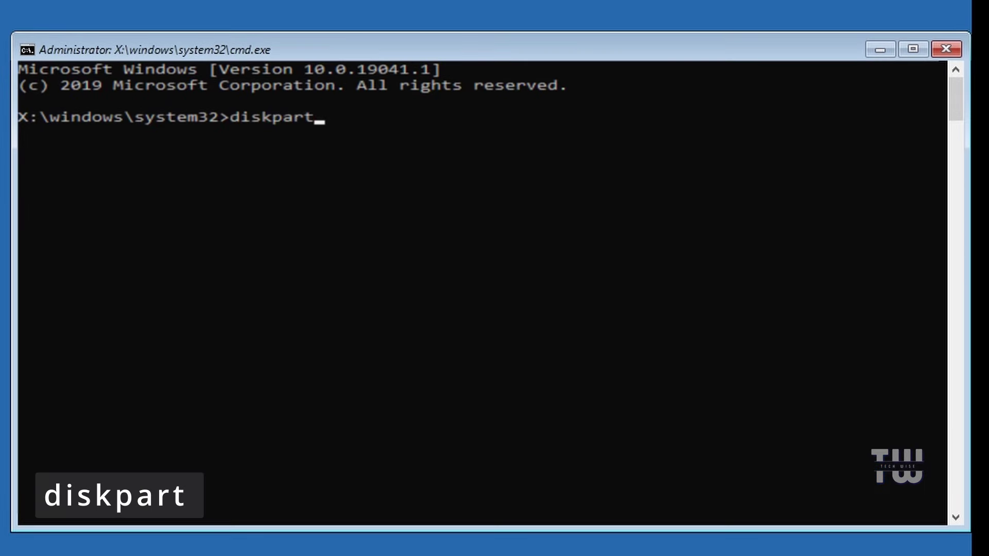
{"action": "key", "text": "Return"}
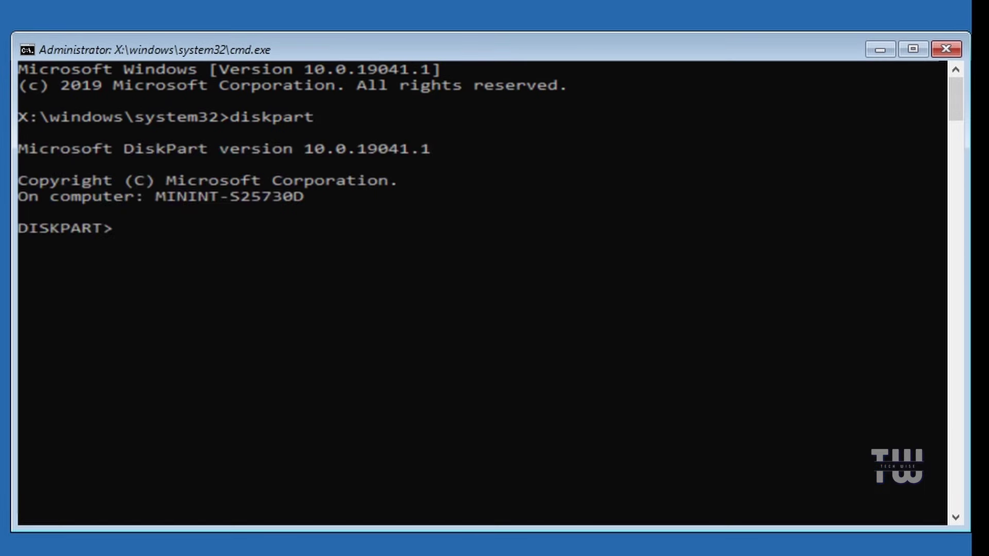
{"action": "type", "text": "list volume"}
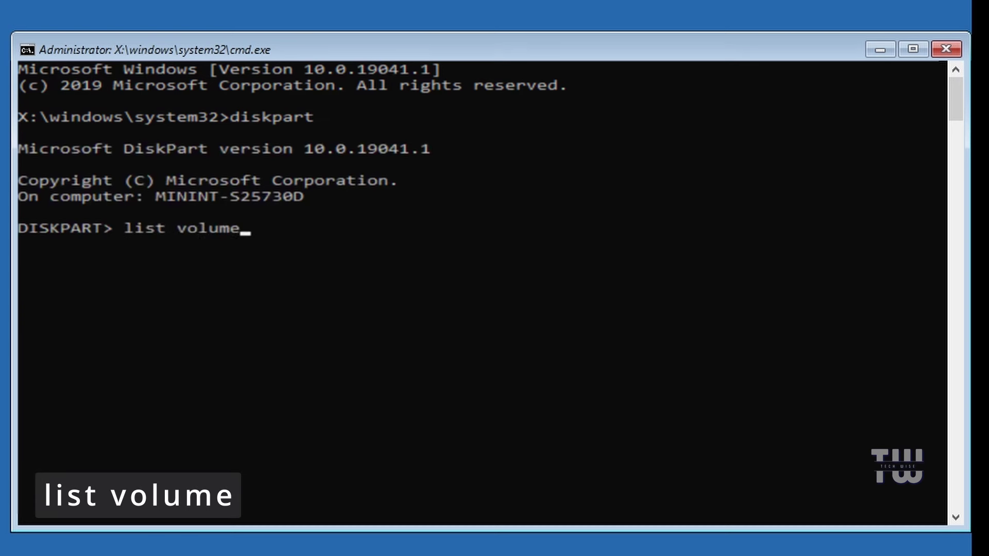
{"action": "key", "text": "Return"}
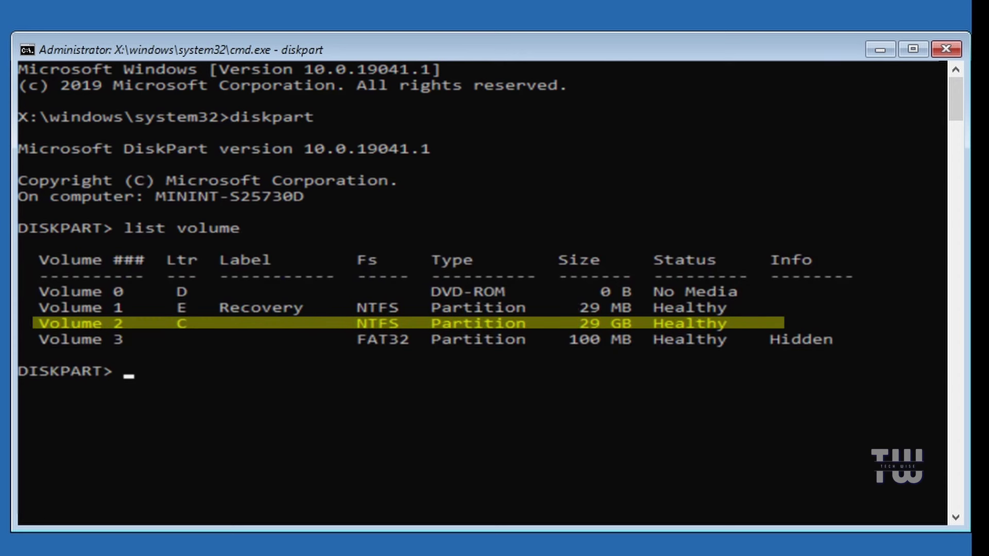
{"action": "type", "text": "exit"}
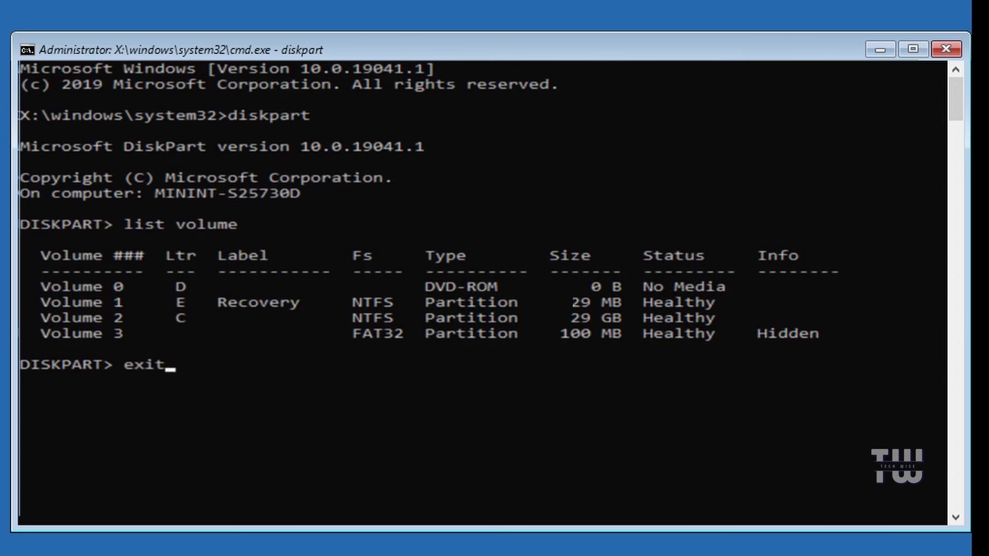
{"action": "key", "text": "Return"}
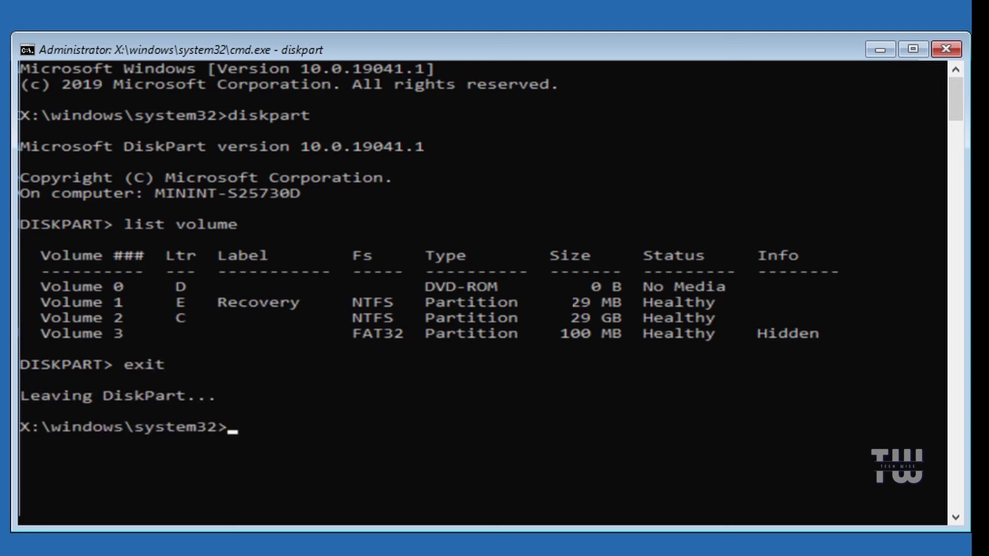
- Switch to drive C:, list its folders with dir, and begin typing cd \windows
{"action": "type", "text": "c:"}
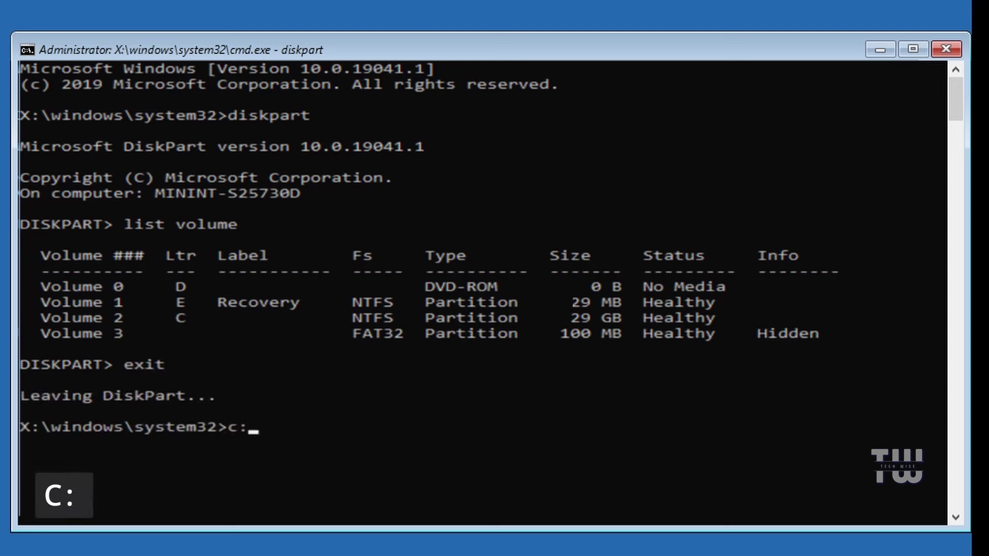
{"action": "key", "text": "ctrl+m"}
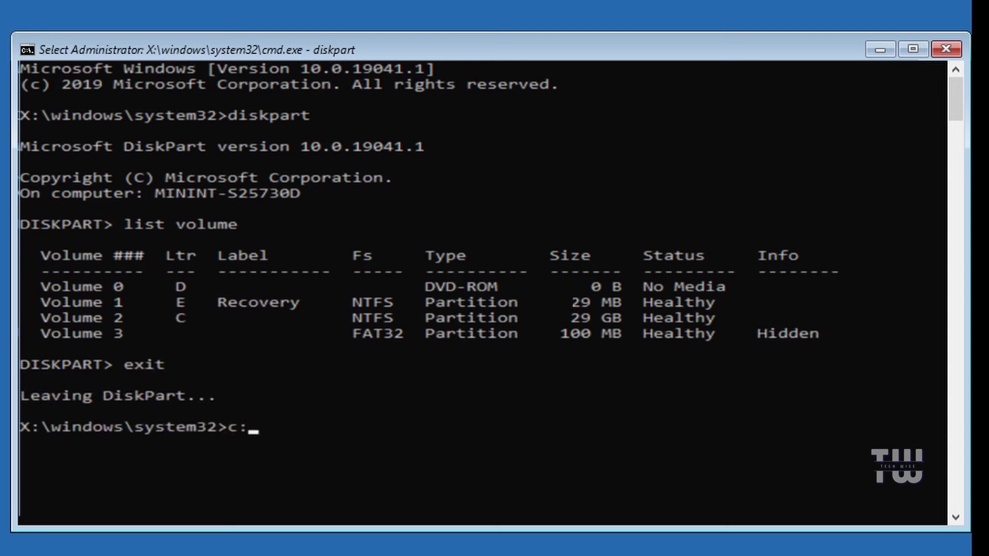
{"action": "key", "text": "Return"}
{"action": "type", "text": "dir"}
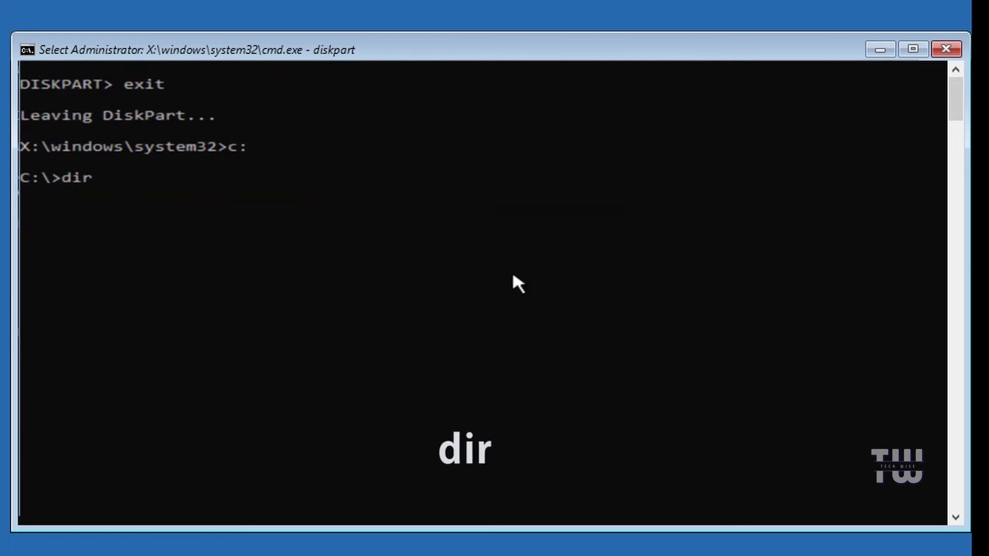
{"action": "key", "text": "Return"}
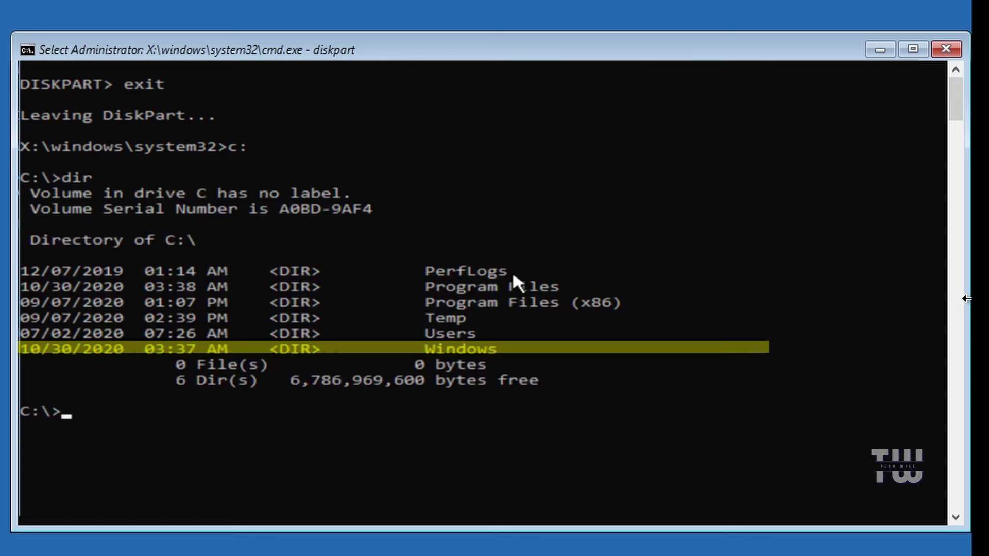
{"action": "type", "text": "cd \\wi"}
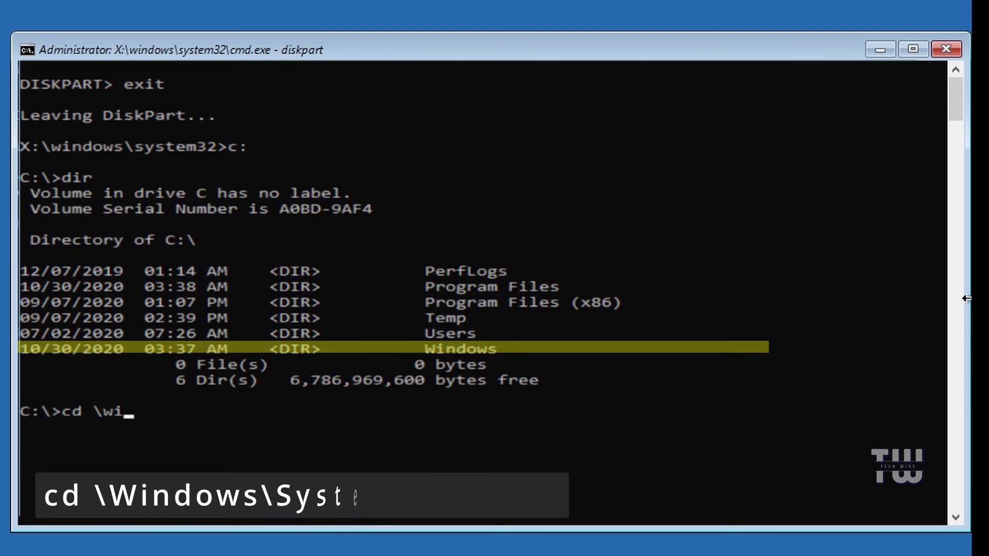
{"action": "type", "text": "ndows\\system32\\config"}
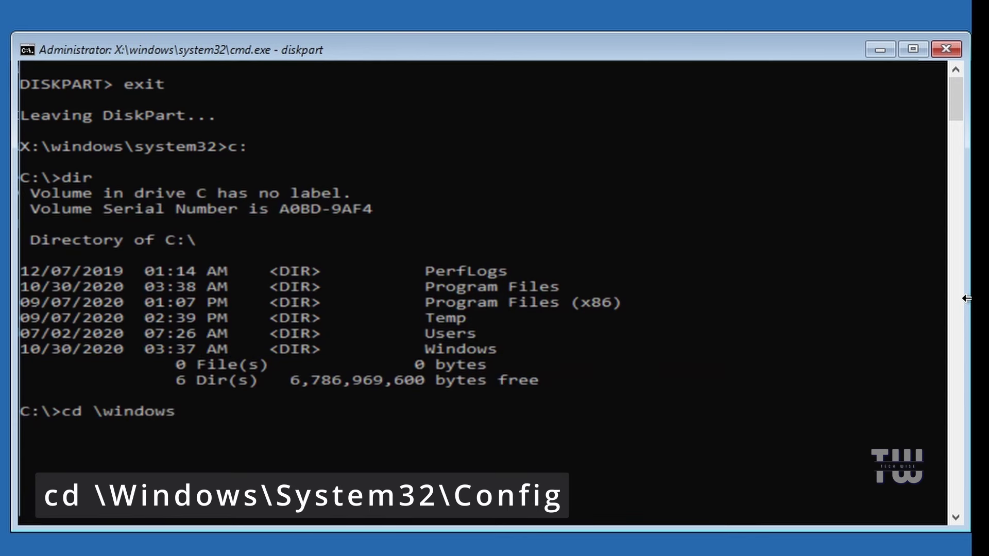
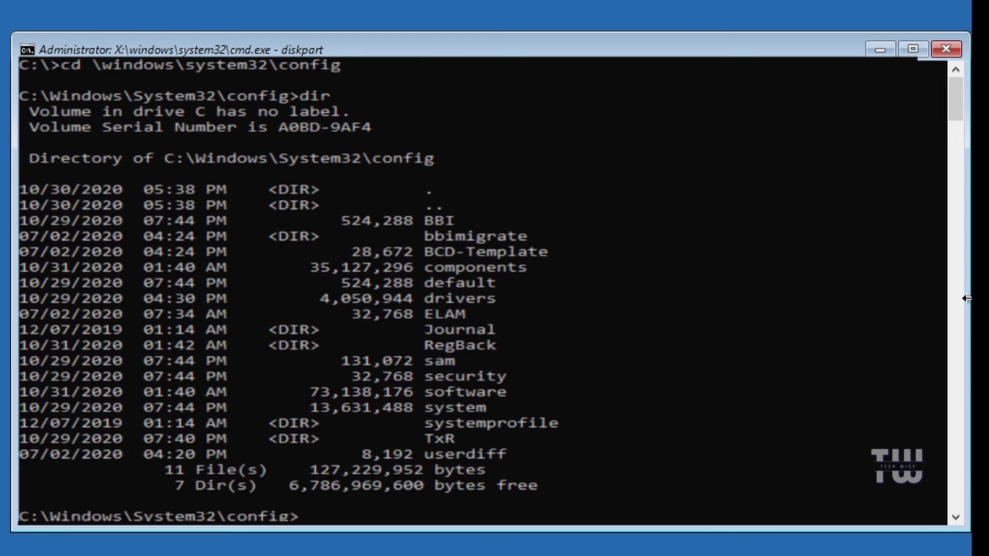
- Run md Backup1 at the C:\Windows\System32\config prompt to create the Backup1 folder
{"action": "type", "text": "md"}
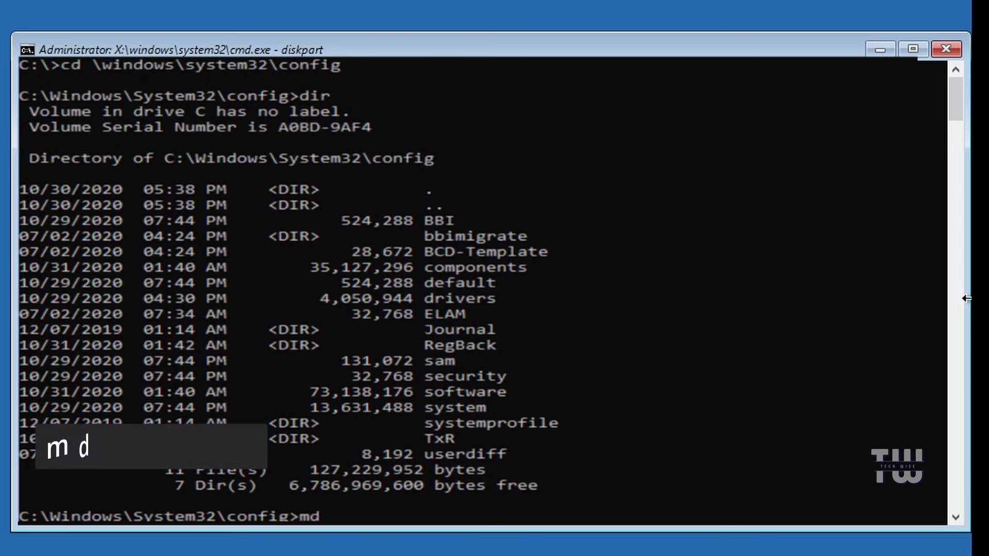
{"action": "type", "text": " Back"}
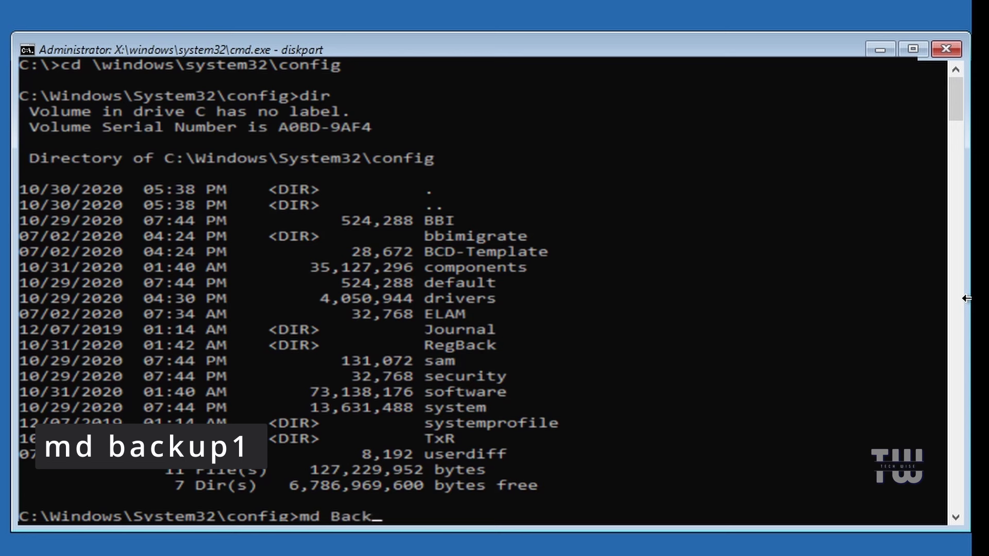
{"action": "type", "text": "up1"}
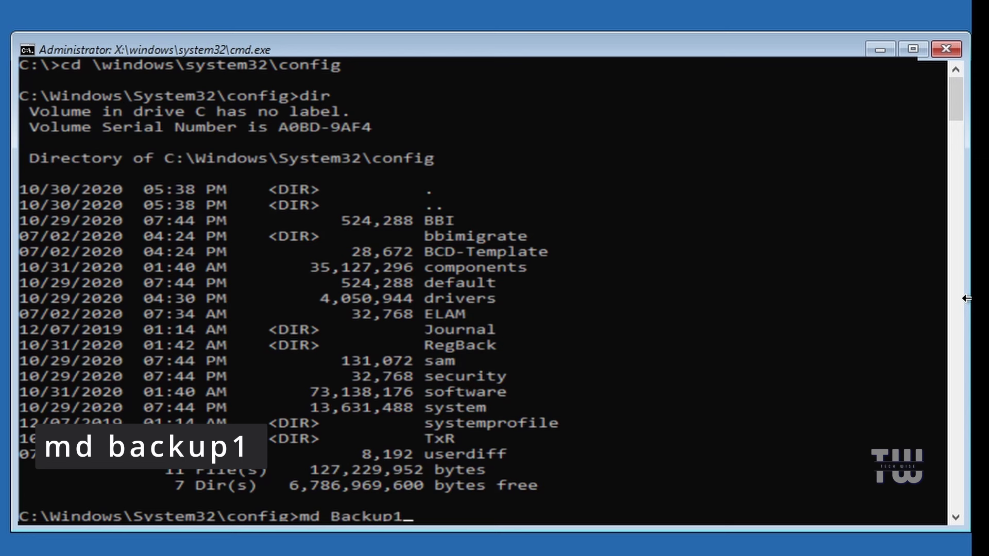
{"action": "key", "text": "Return"}
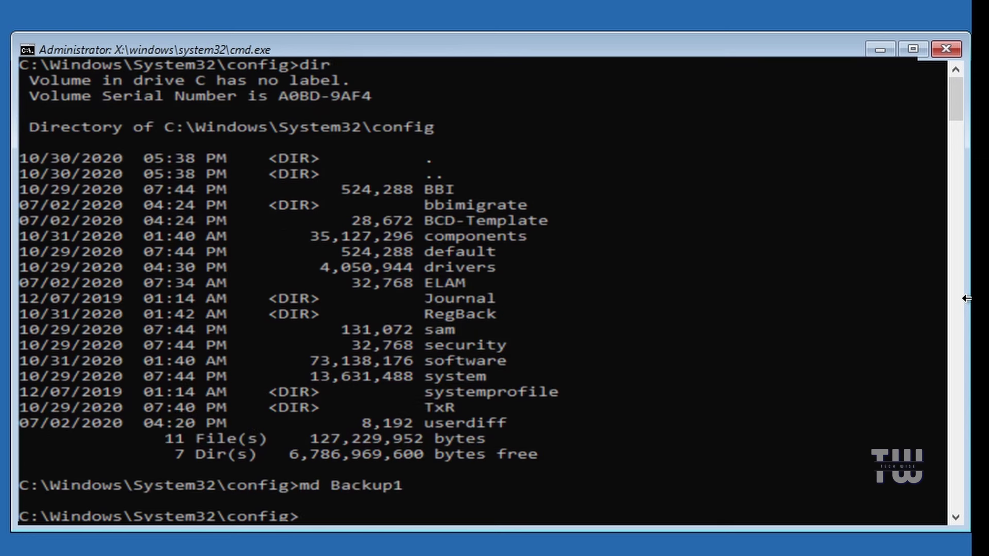
{"action": "scroll", "coordinate": [966, 298], "scroll_direction": "down", "scroll_amount": 8}
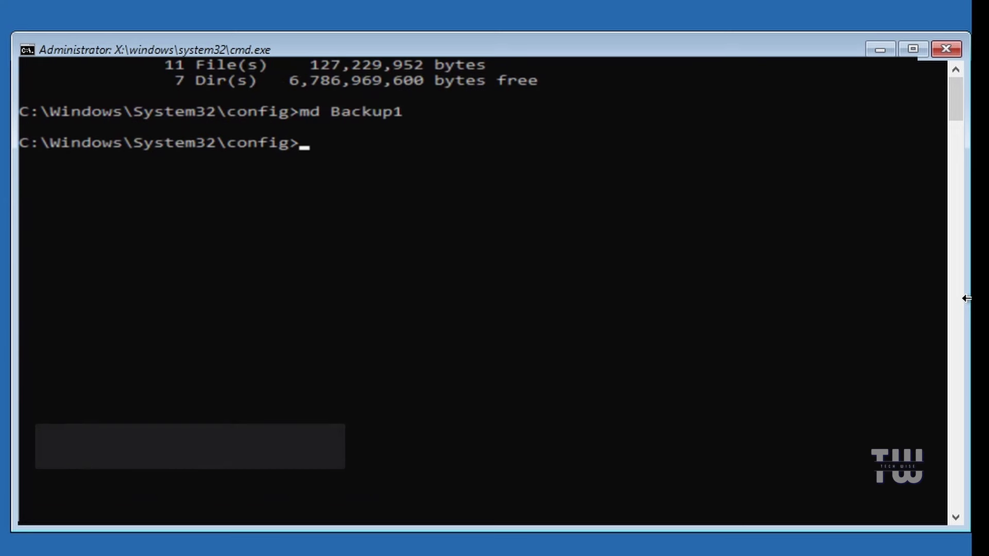
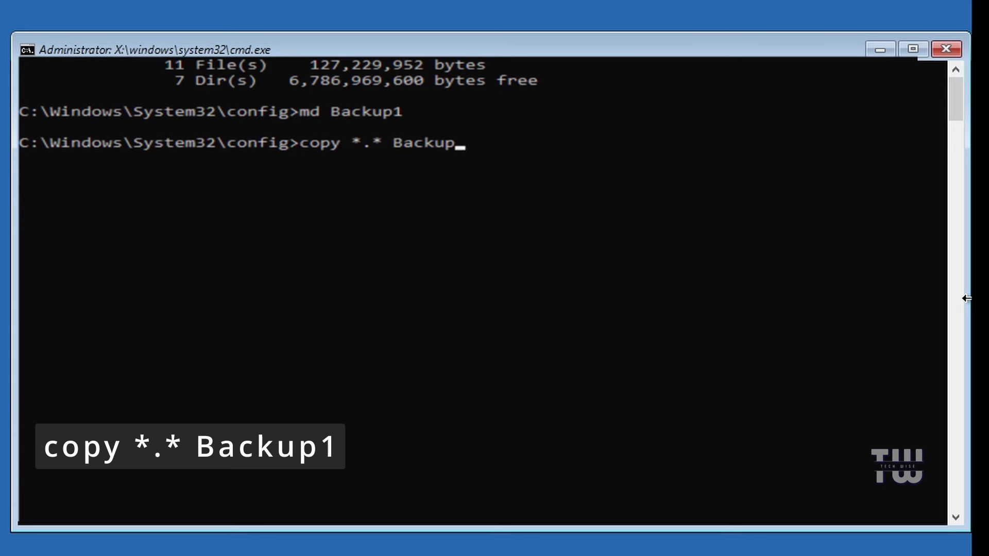
- Copy all 11 config files into Backup1 with copy *.* Backup1
{"action": "type", "text": "1"}
{"action": "key", "text": "Return"}
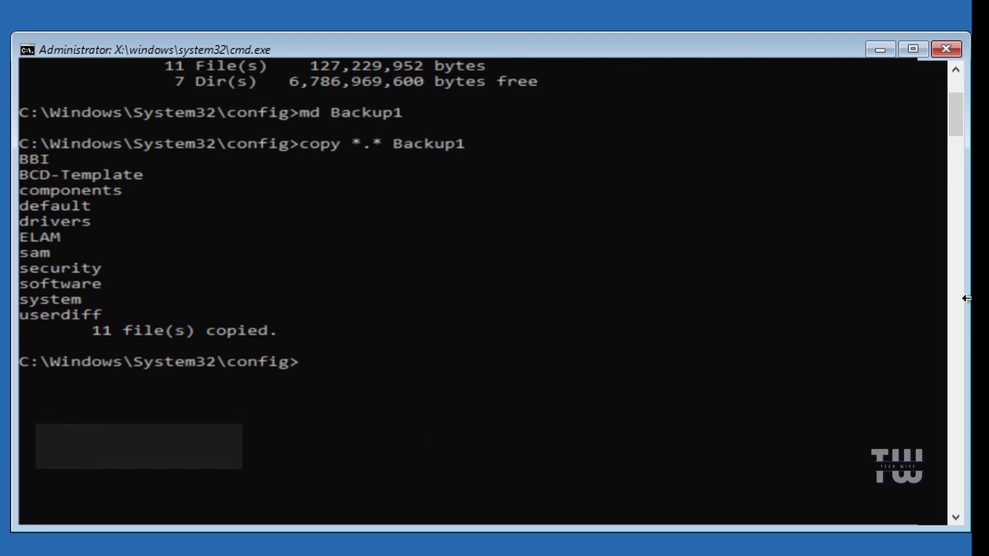
- Change into RegBack and list its default, sam, security, software and system files
{"action": "type", "text": "cd"}
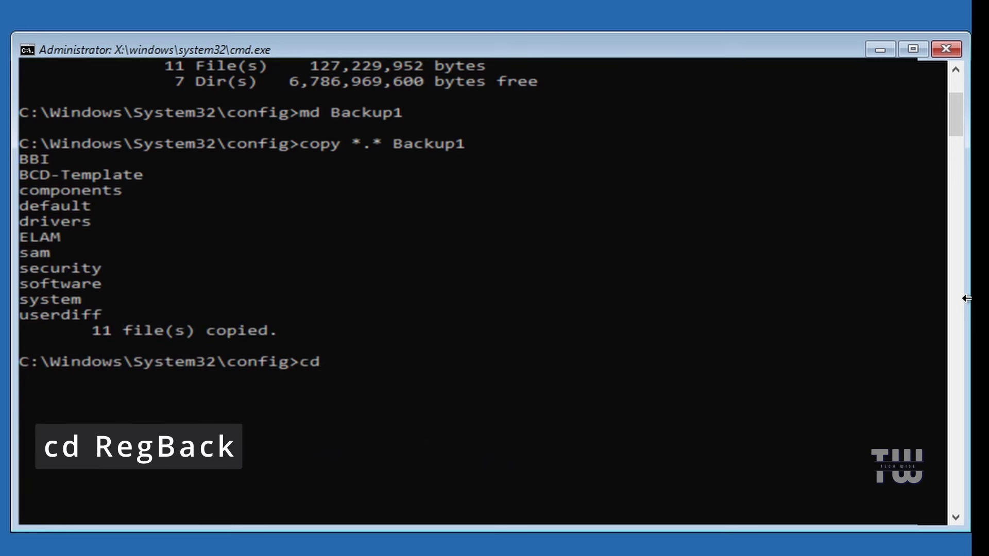
{"action": "type", "text": " regback"}
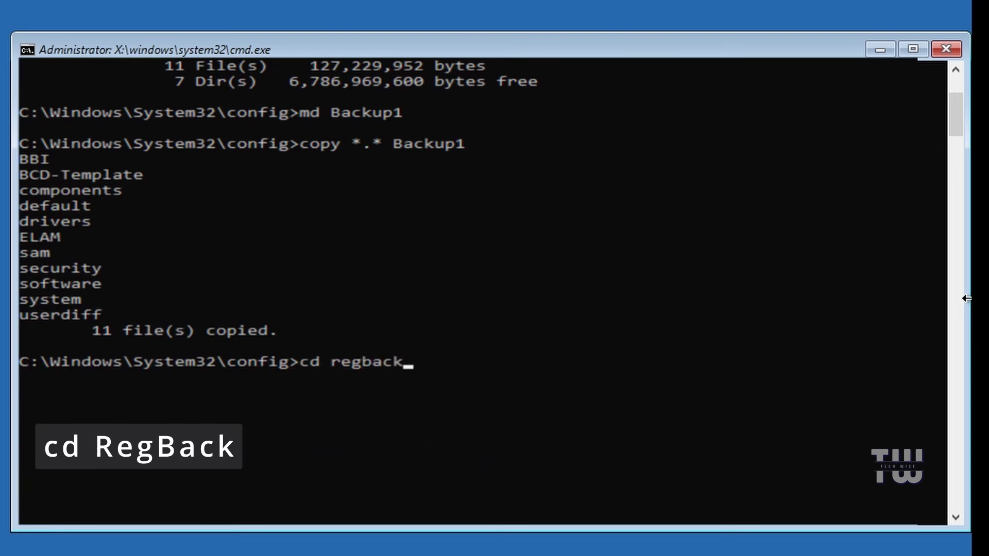
{"action": "key", "text": "Return"}
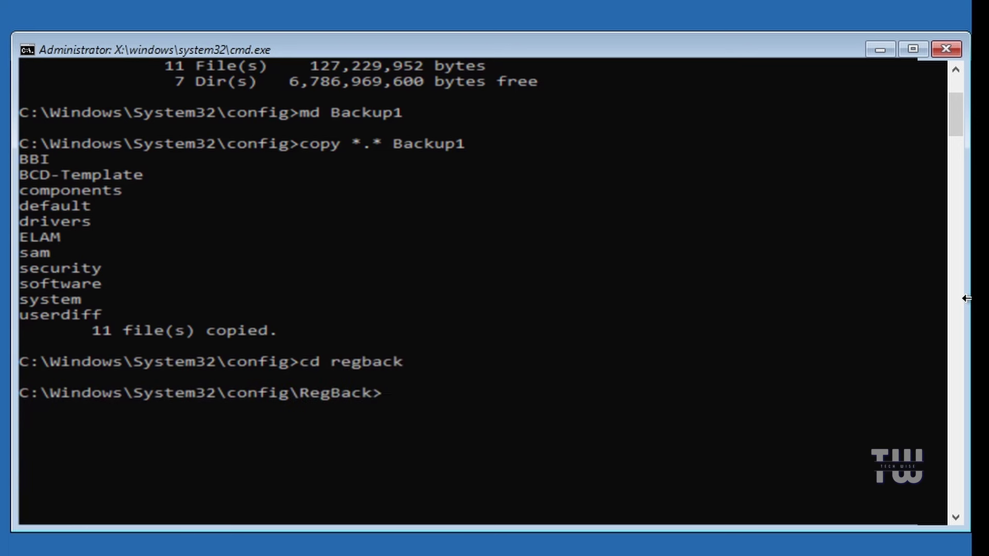
{"action": "scroll", "coordinate": [692, 381], "scroll_direction": "down", "scroll_amount": 5}
{"action": "type", "text": "dir"}
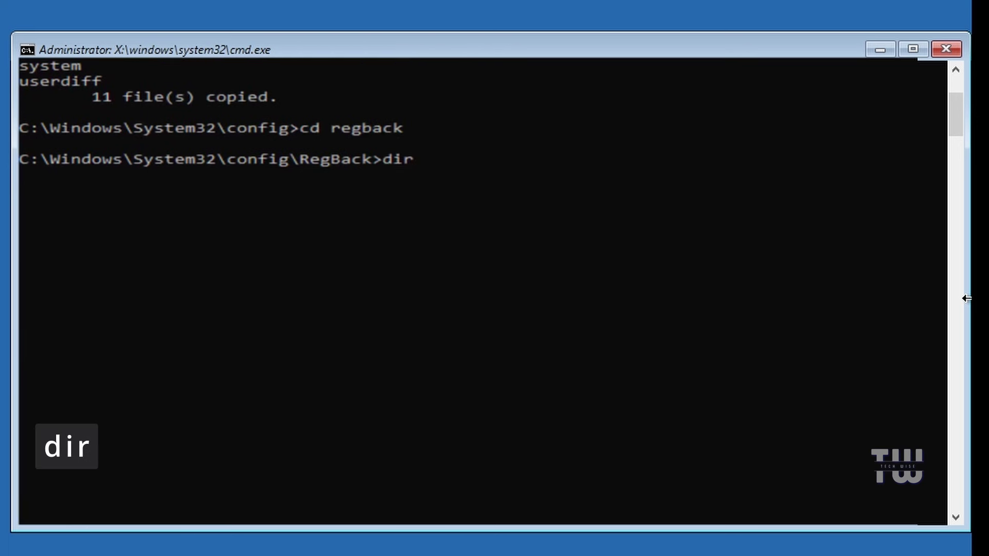
{"action": "key", "text": "Return"}
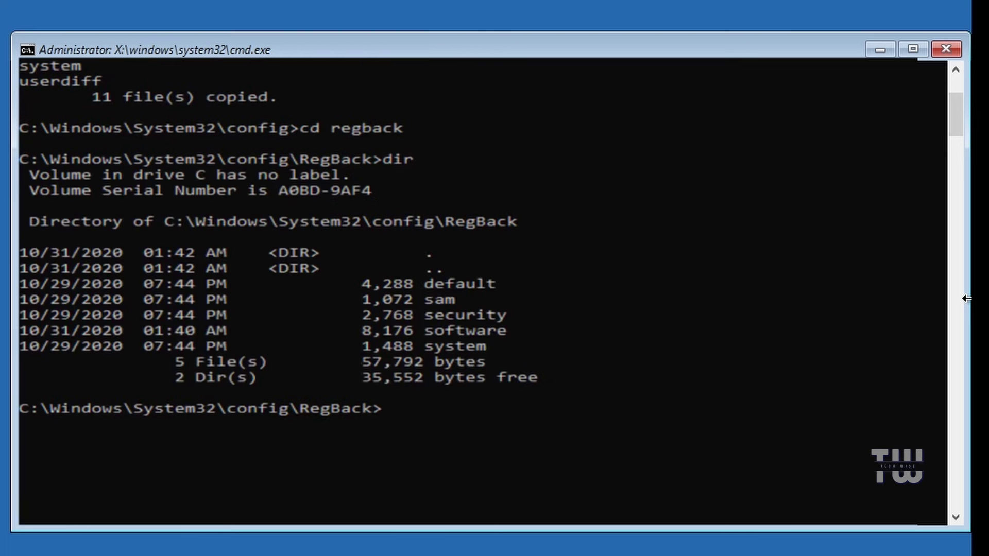
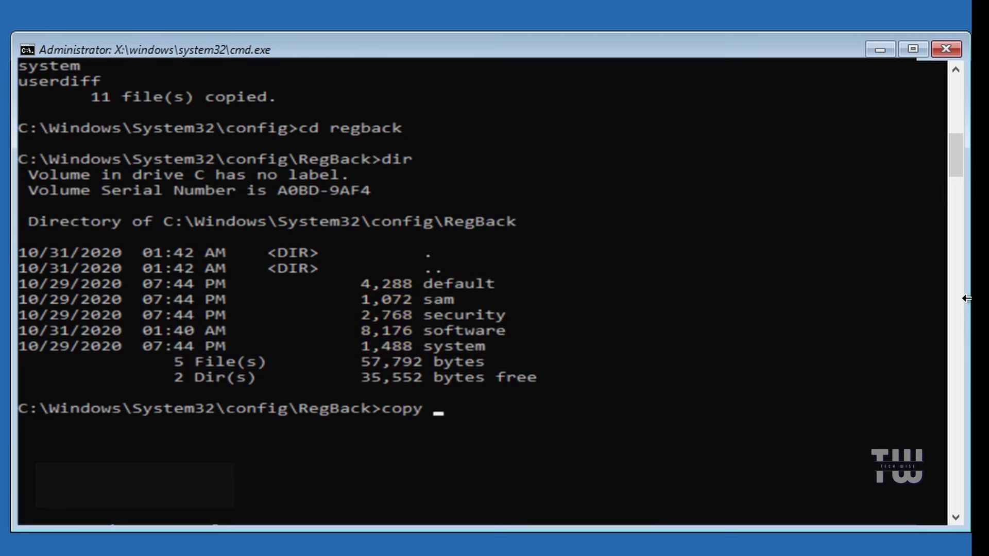
- Add the '*.*' wildcard to the copy command at the RegBack prompt, without running it
{"action": "type", "text": "*.* .."}
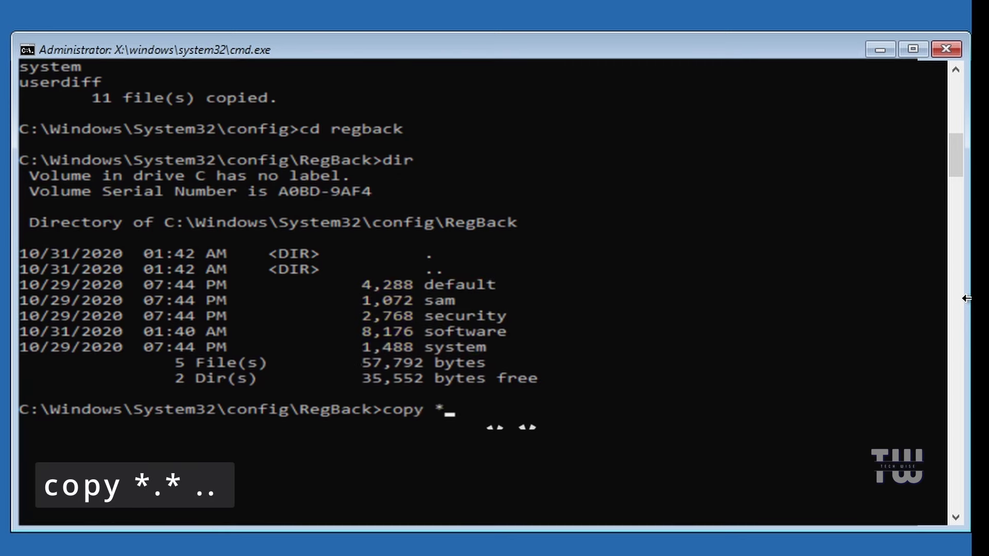
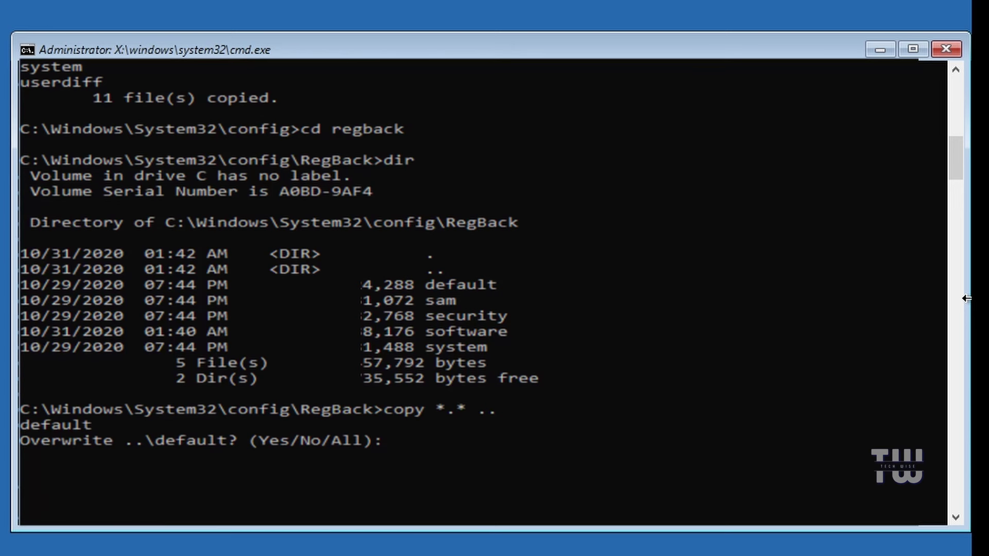
- Answer All at the overwrite prompt so the five RegBack backups replace the config registry files
{"action": "type", "text": "All"}
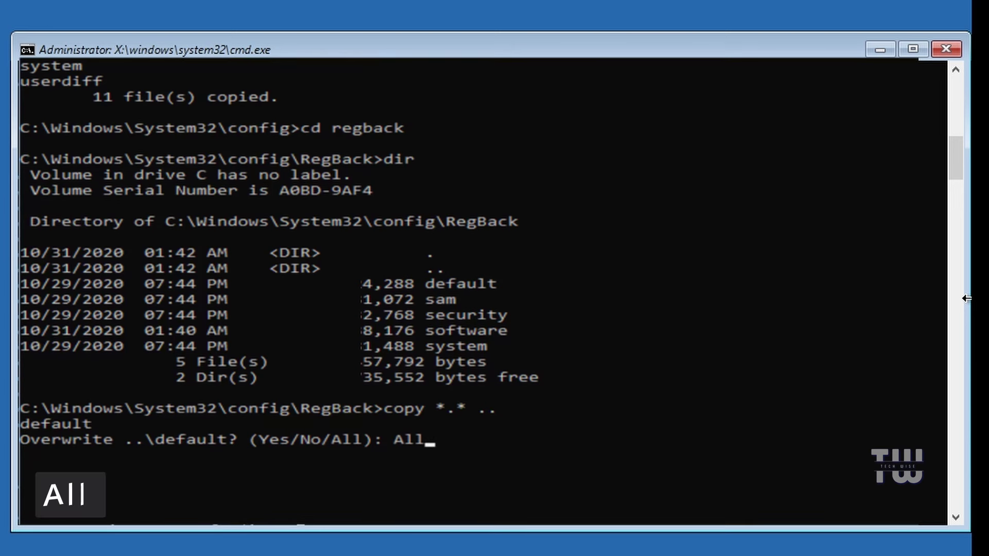
{"action": "key", "text": "Return"}
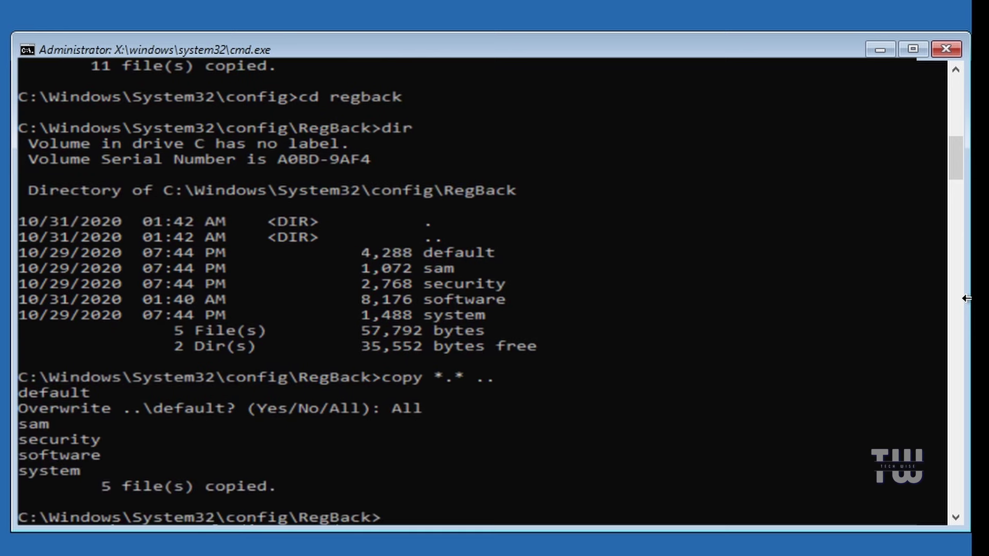
{"action": "scroll", "coordinate": [966, 298], "scroll_direction": "down", "scroll_amount": 3}
- Exit the recovery console, continue to Windows 10, and sign in with the account password
{"action": "type", "text": "exit"}
{"action": "key", "text": "Return"}
{"action": "left_click", "coordinate": [400, 78]}
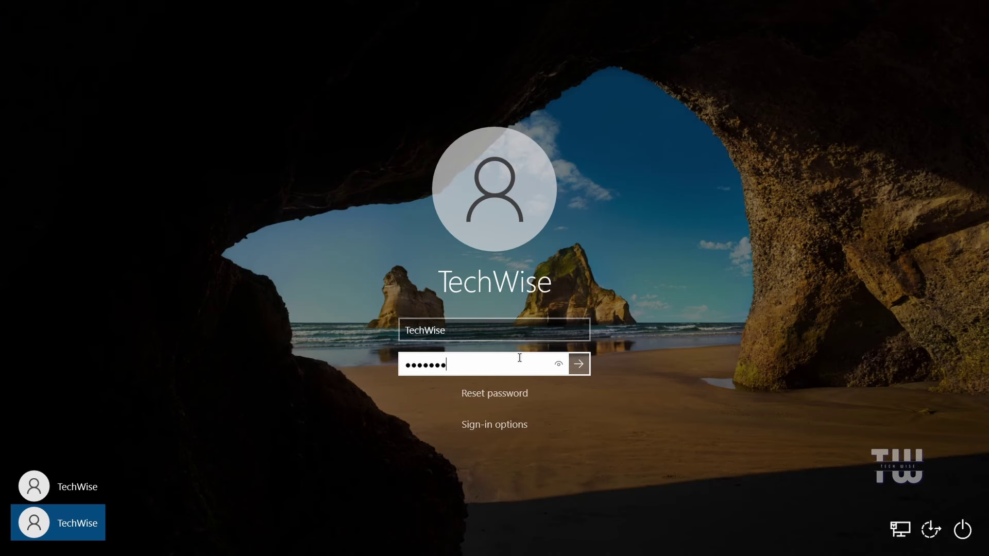
{"action": "key", "text": "Return"}
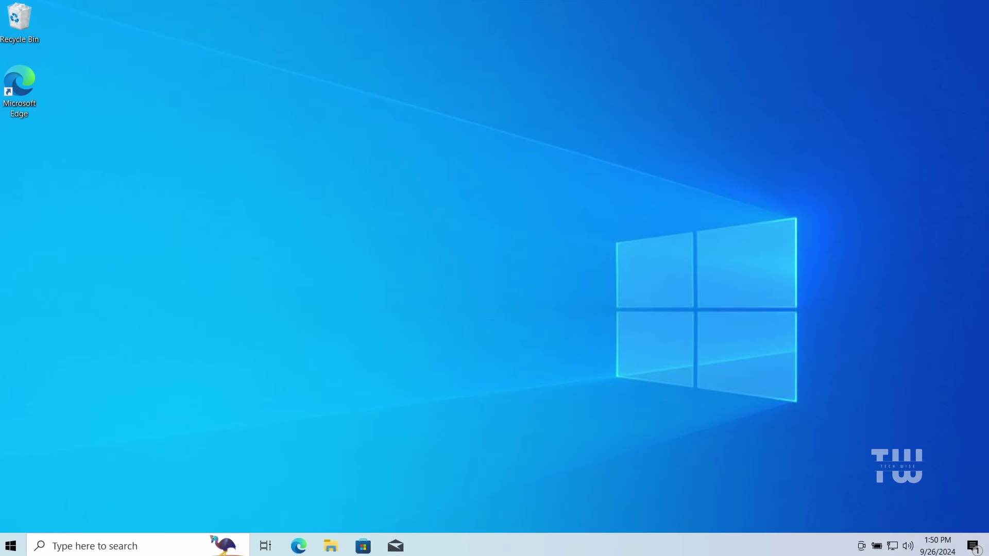